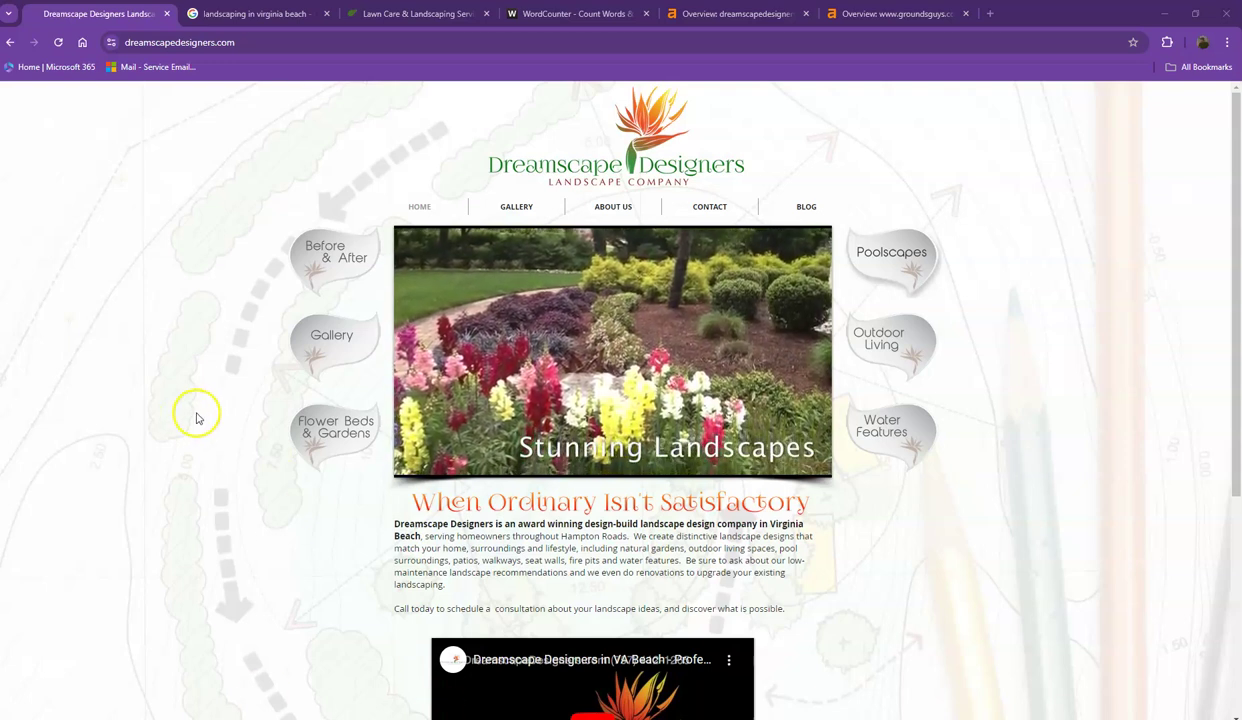
Look through the Dreamscape Designers homepage and The Grounds Guys homepage to compare how much content each one offers.
{"action": "scroll", "coordinate": [199, 425], "scroll_direction": "down", "scroll_amount": 5}
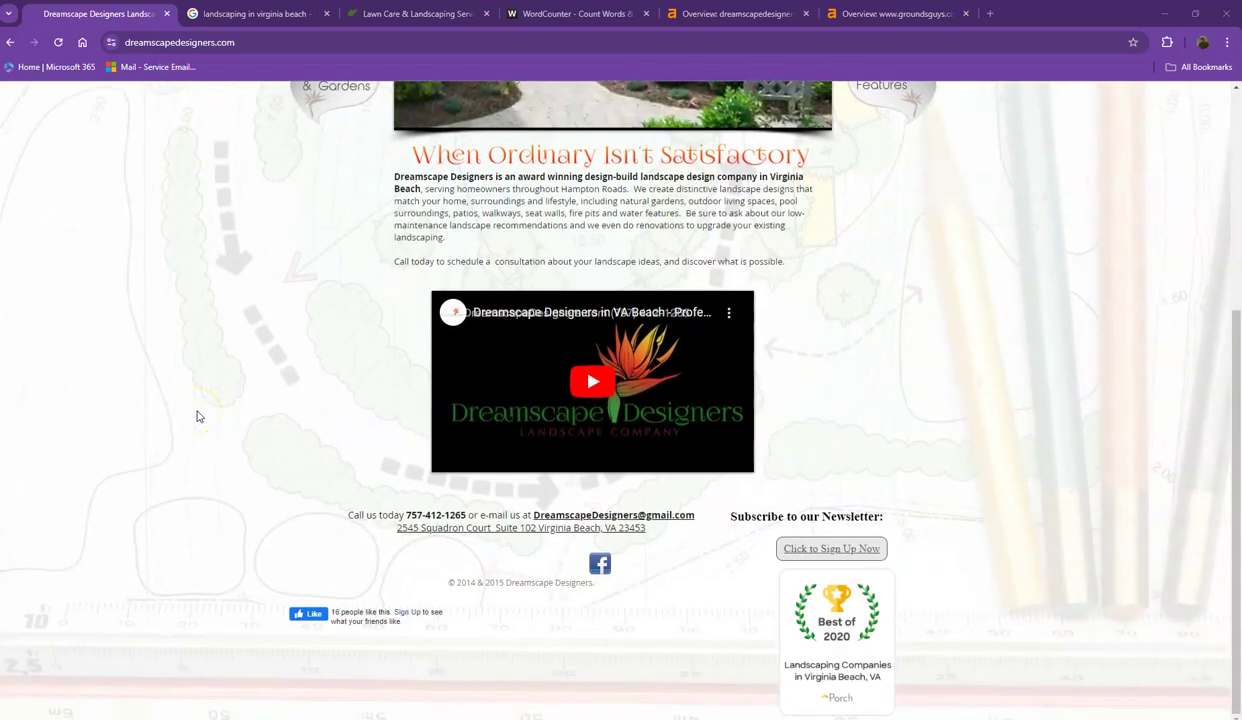
{"action": "scroll", "coordinate": [172, 410], "scroll_direction": "up", "scroll_amount": 5}
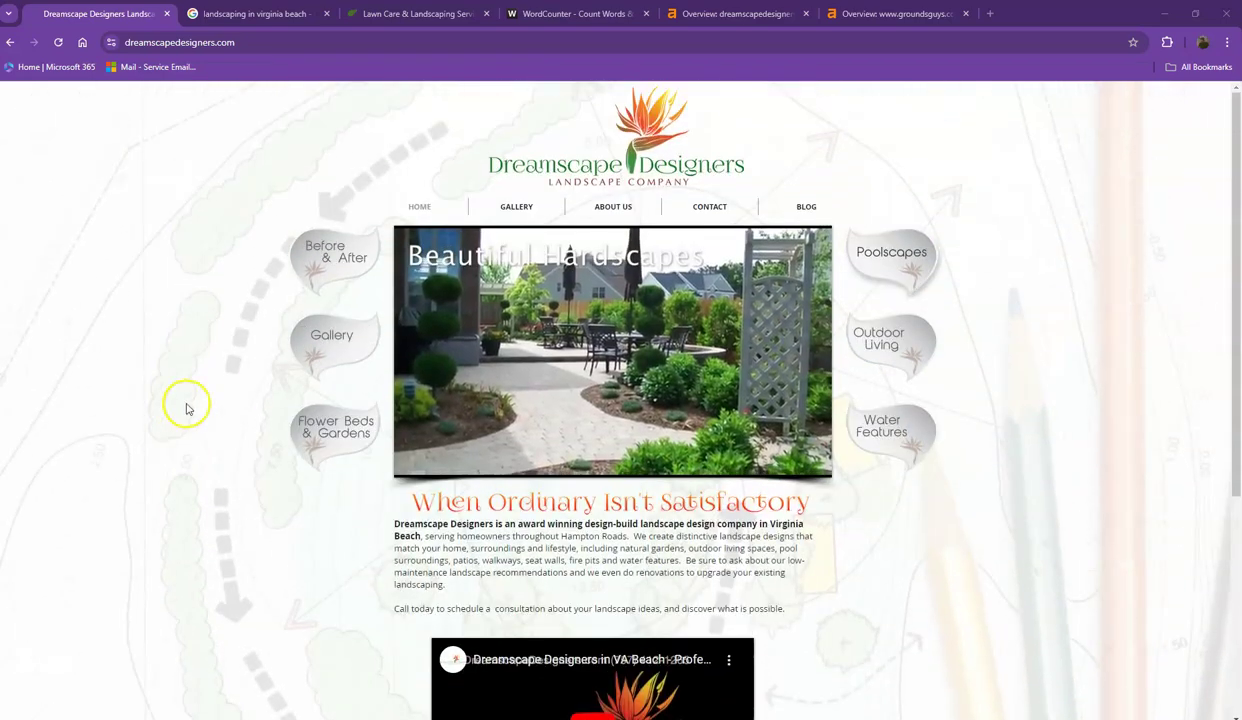
{"action": "left_click", "coordinate": [392, 15]}
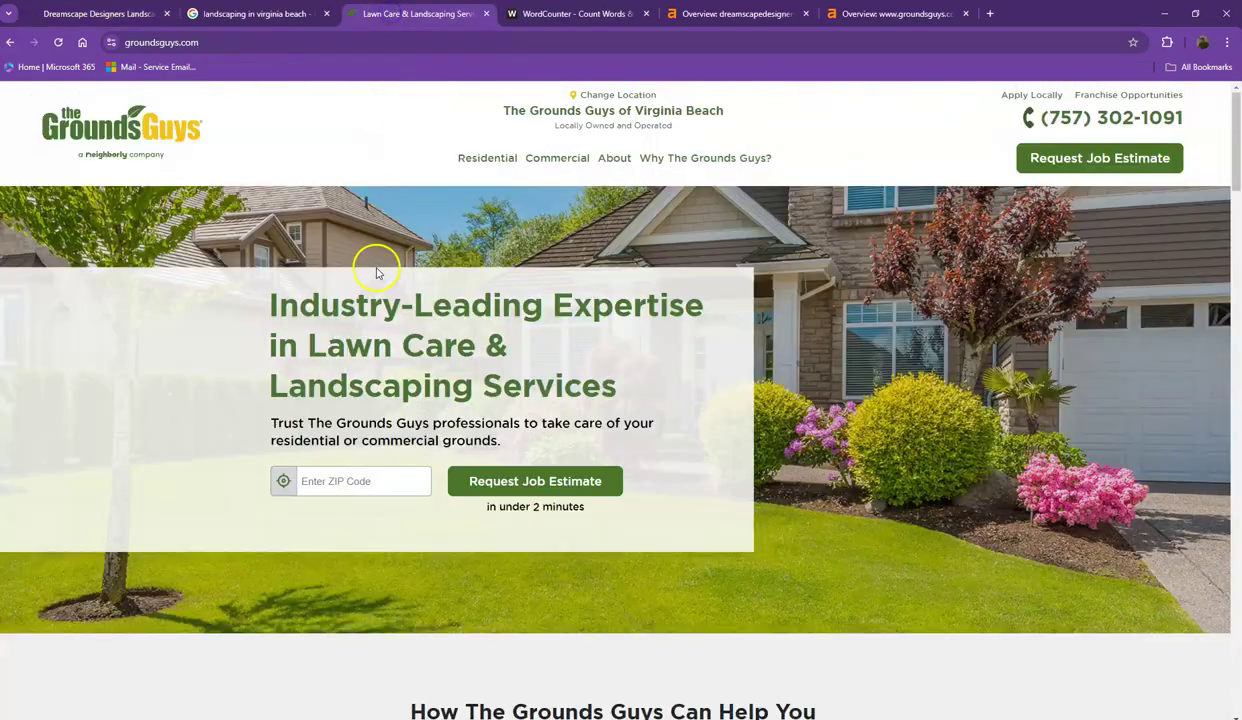
{"action": "scroll", "coordinate": [388, 285], "scroll_direction": "down", "scroll_amount": 4}
{"action": "scroll", "coordinate": [388, 301], "scroll_direction": "down", "scroll_amount": 4}
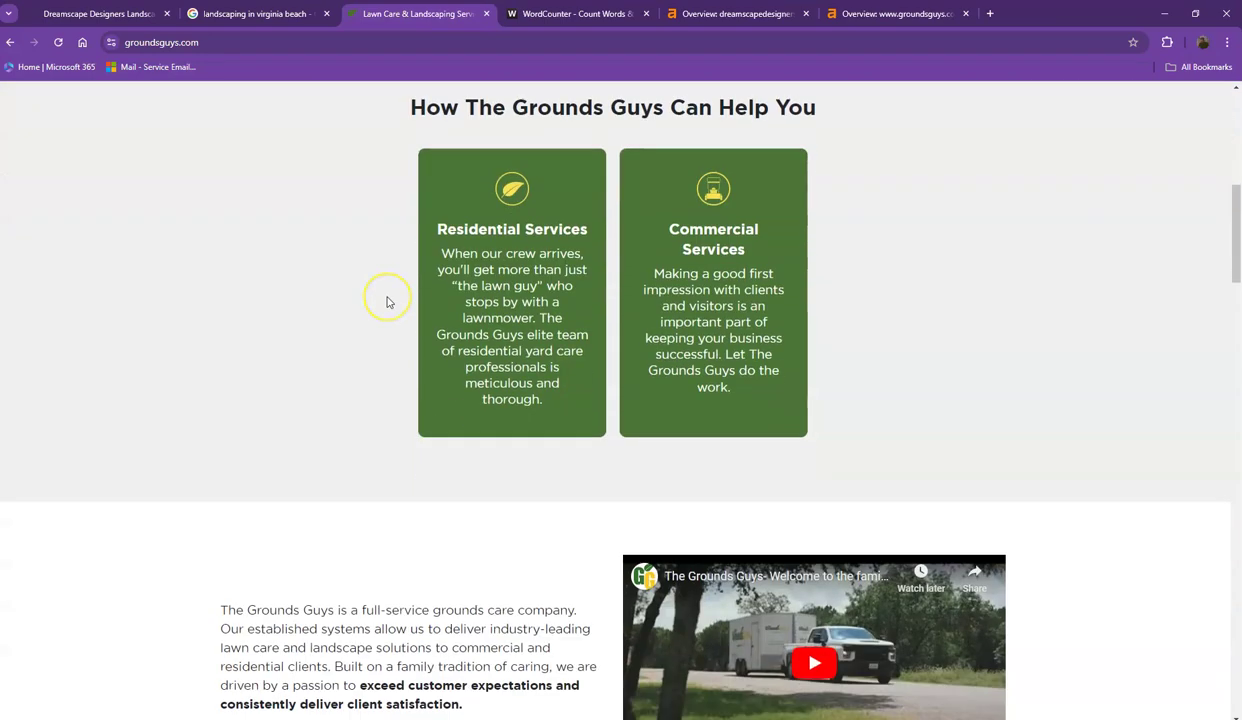
{"action": "scroll", "coordinate": [390, 300], "scroll_direction": "down", "scroll_amount": 6}
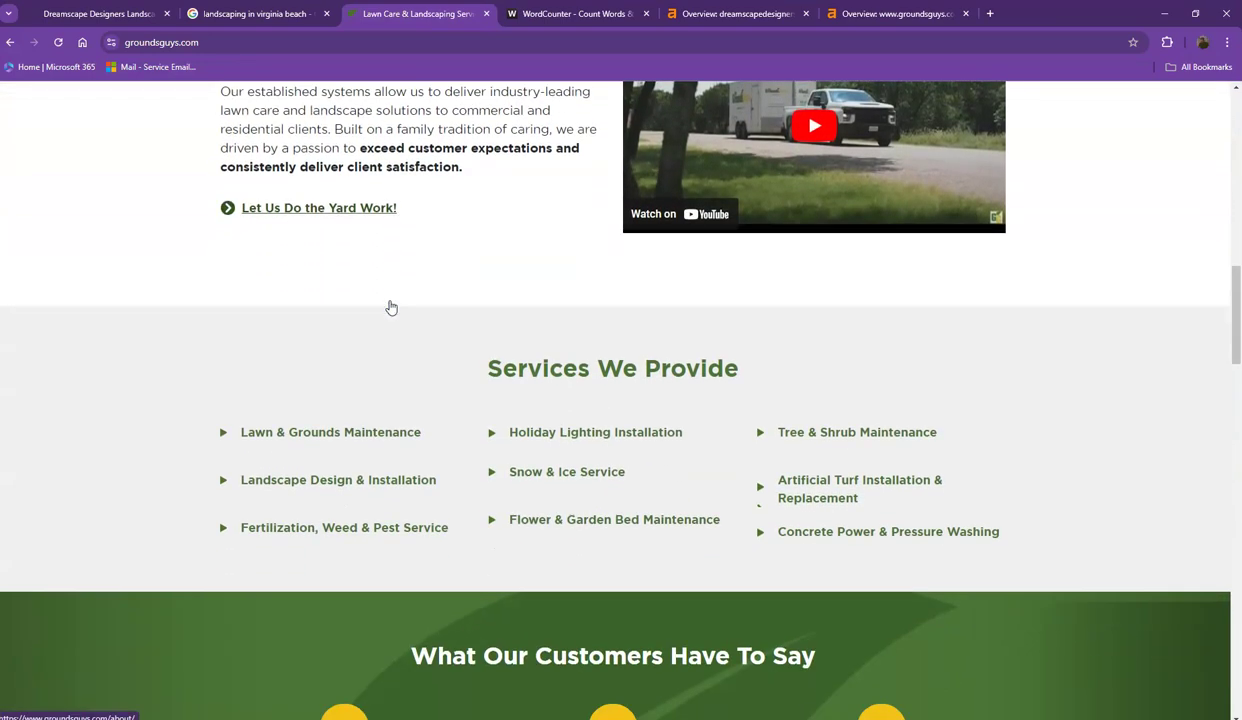
{"action": "scroll", "coordinate": [390, 307], "scroll_direction": "down", "scroll_amount": 3}
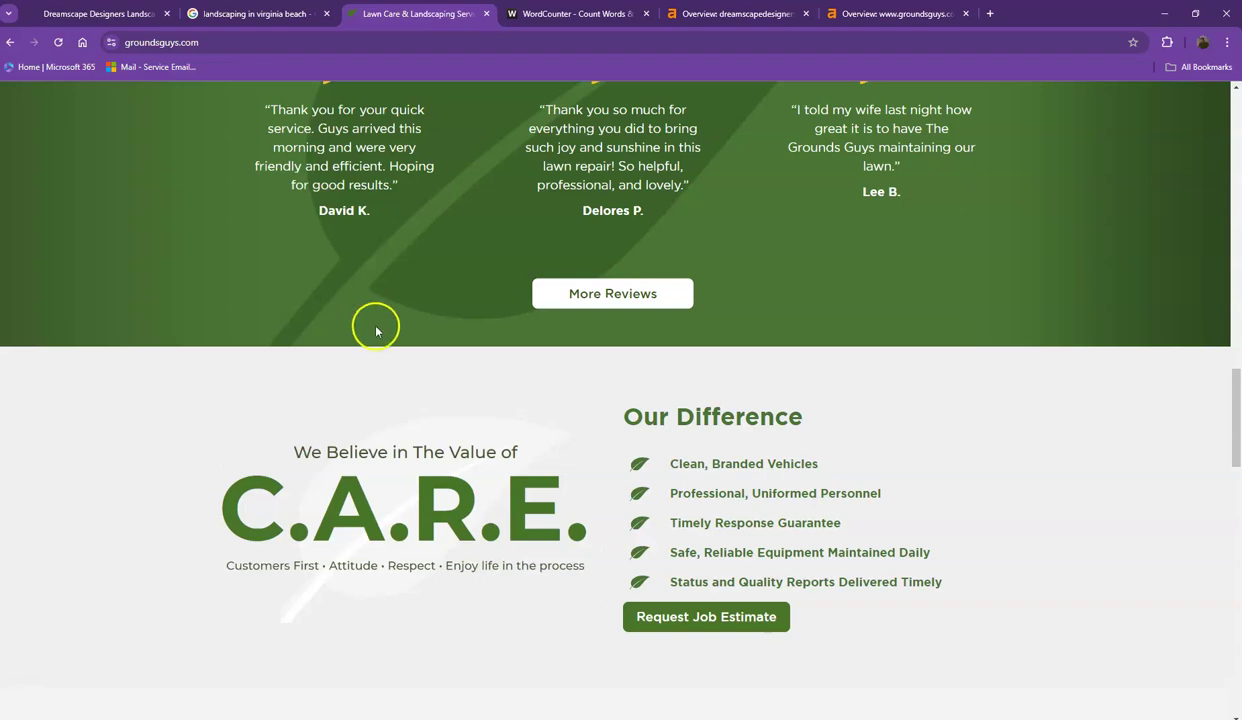
{"action": "scroll", "coordinate": [300, 330], "scroll_direction": "up", "scroll_amount": 5}
{"action": "scroll", "coordinate": [290, 325], "scroll_direction": "up", "scroll_amount": 6}
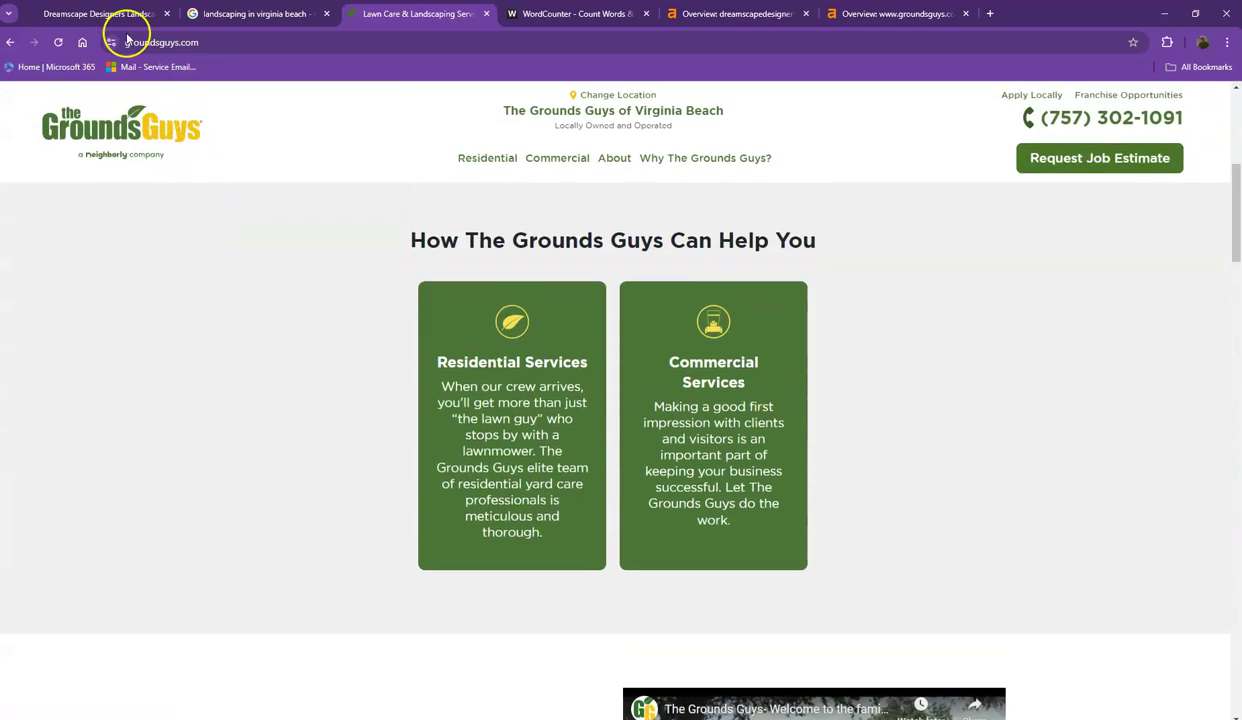
Return to the Dreamscape Designers homepage and review its navigation, intro text and video sections.
{"action": "left_click", "coordinate": [110, 14]}
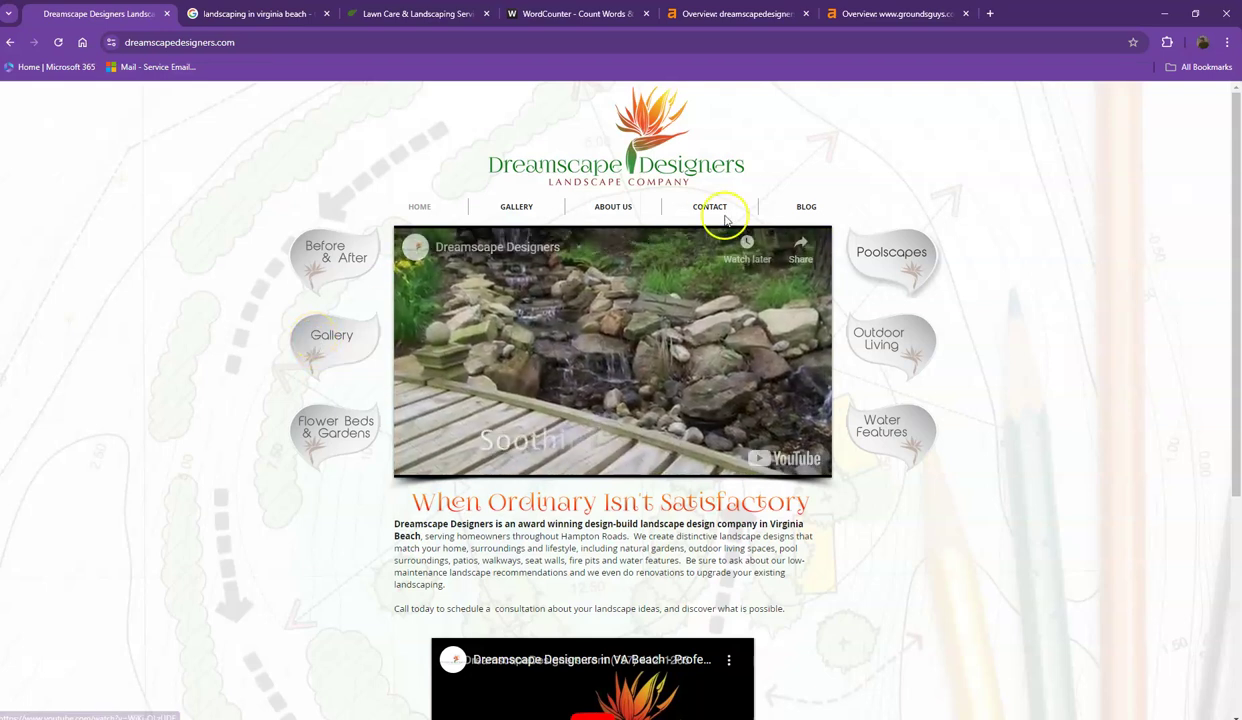
{"action": "scroll", "coordinate": [1156, 316], "scroll_direction": "down", "scroll_amount": 3}
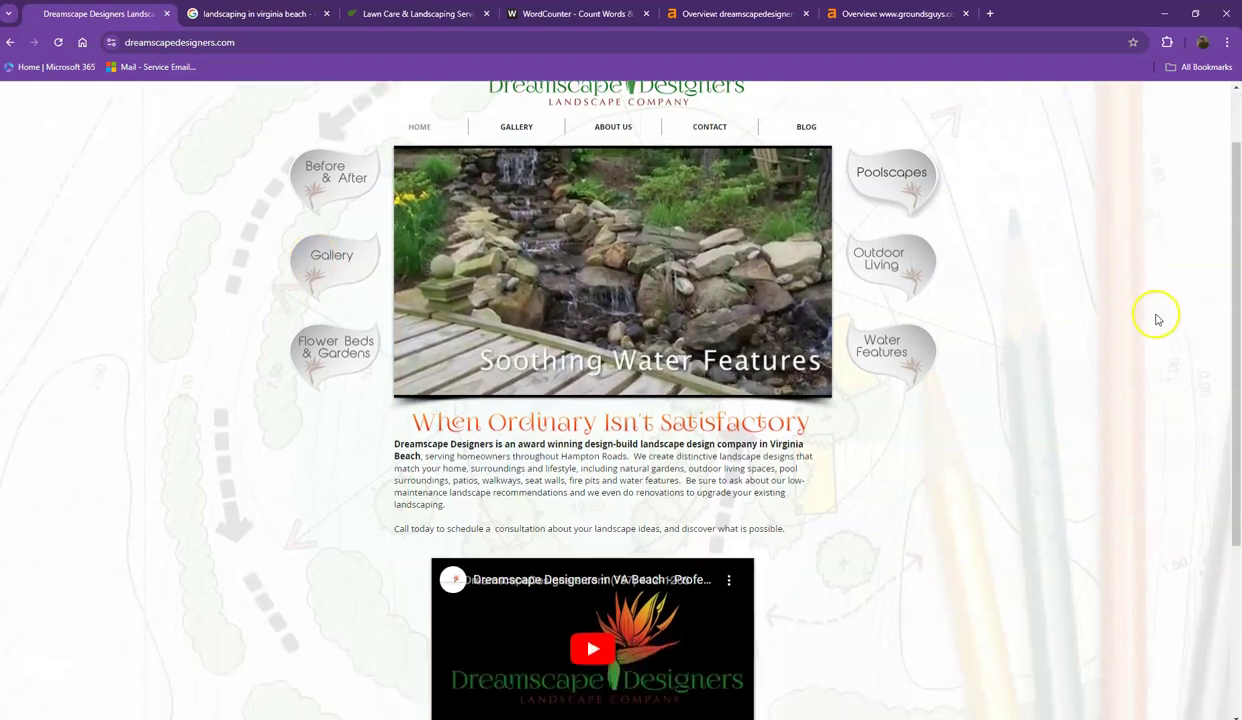
{"action": "scroll", "coordinate": [1153, 321], "scroll_direction": "down", "scroll_amount": 1}
{"action": "scroll", "coordinate": [1055, 327], "scroll_direction": "up", "scroll_amount": 2}
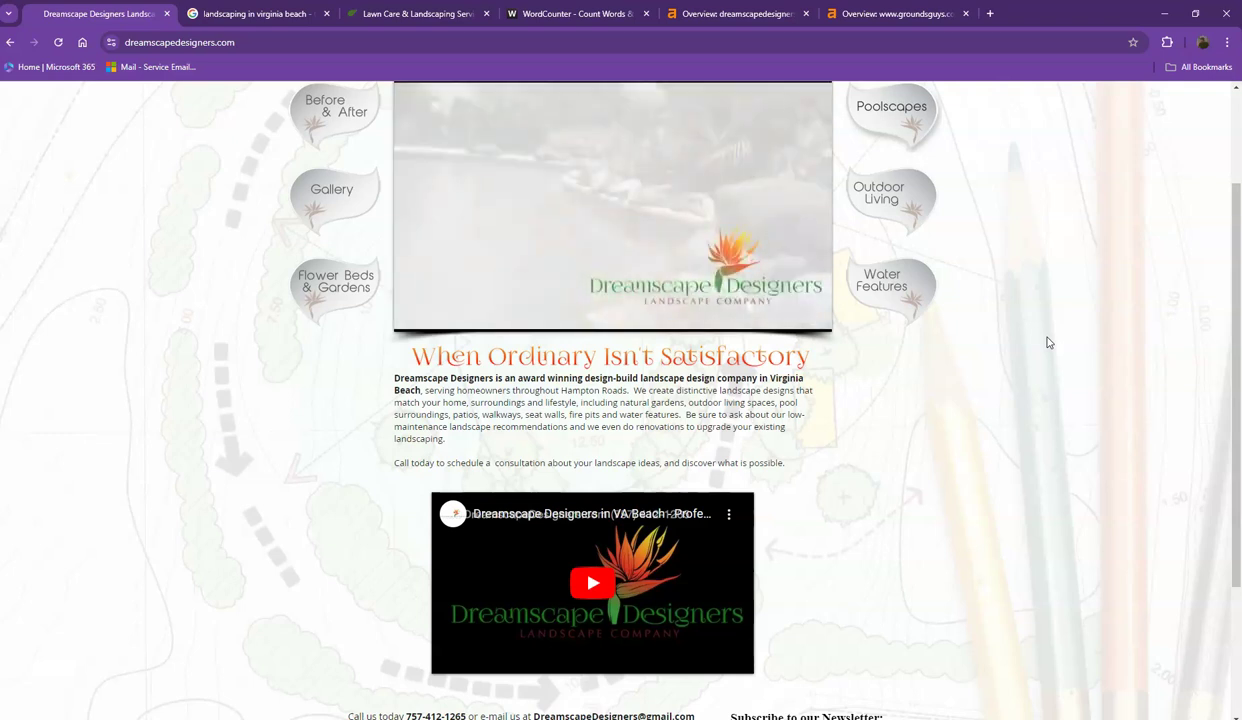
{"action": "scroll", "coordinate": [1048, 342], "scroll_direction": "up", "scroll_amount": 2}
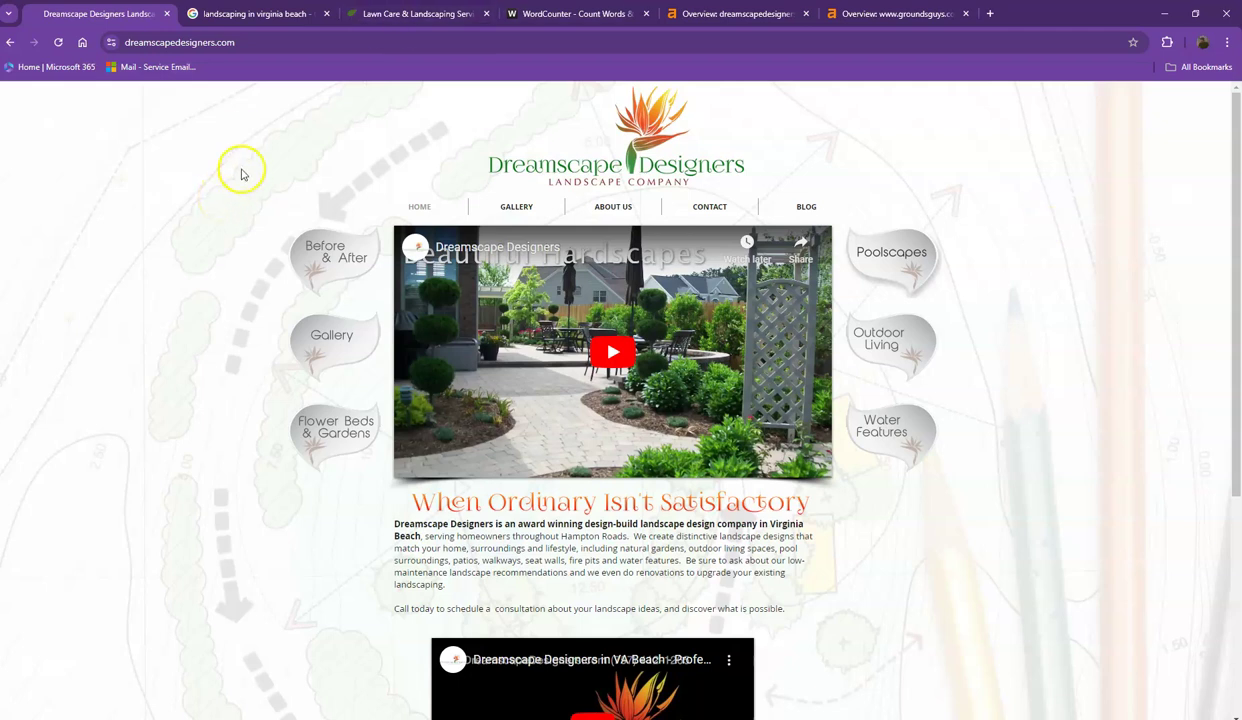
Copy all the text of the Dreamscape Designers homepage into the WordCounter editor.
{"action": "key", "text": "ctrl+a"}
{"action": "left_click", "coordinate": [568, 20]}
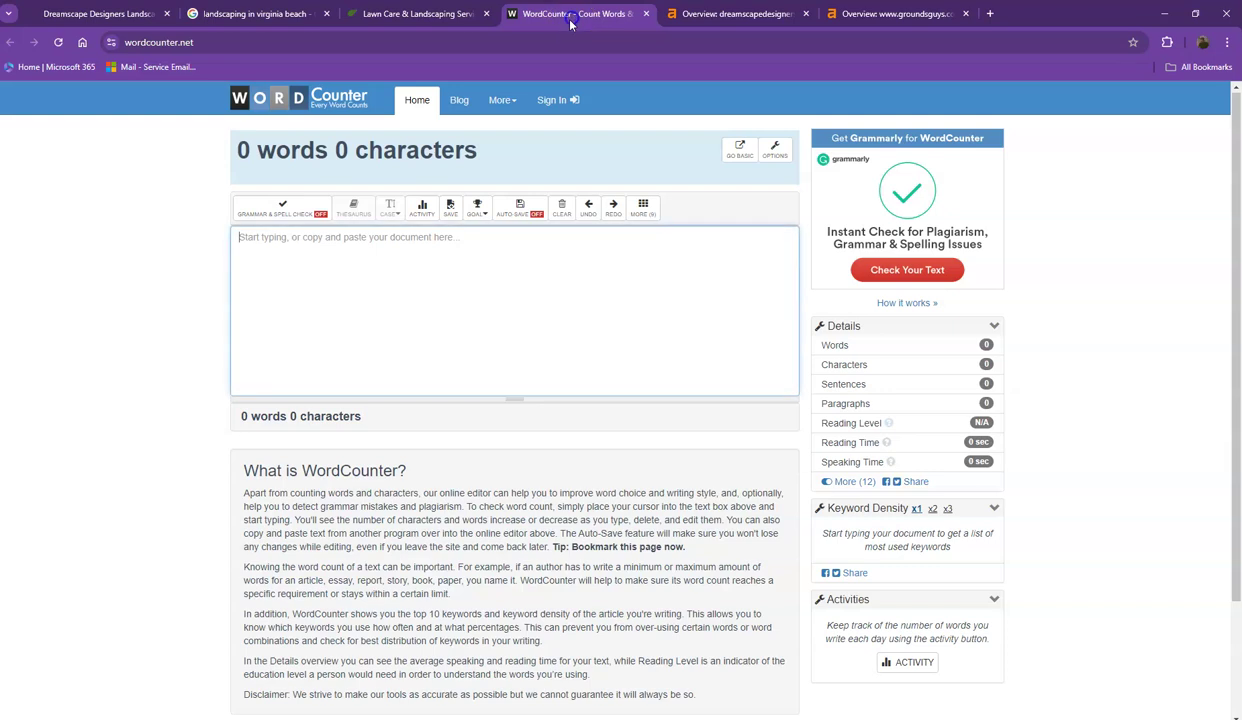
{"action": "left_click", "coordinate": [432, 291]}
{"action": "key", "text": "ctrl+v"}
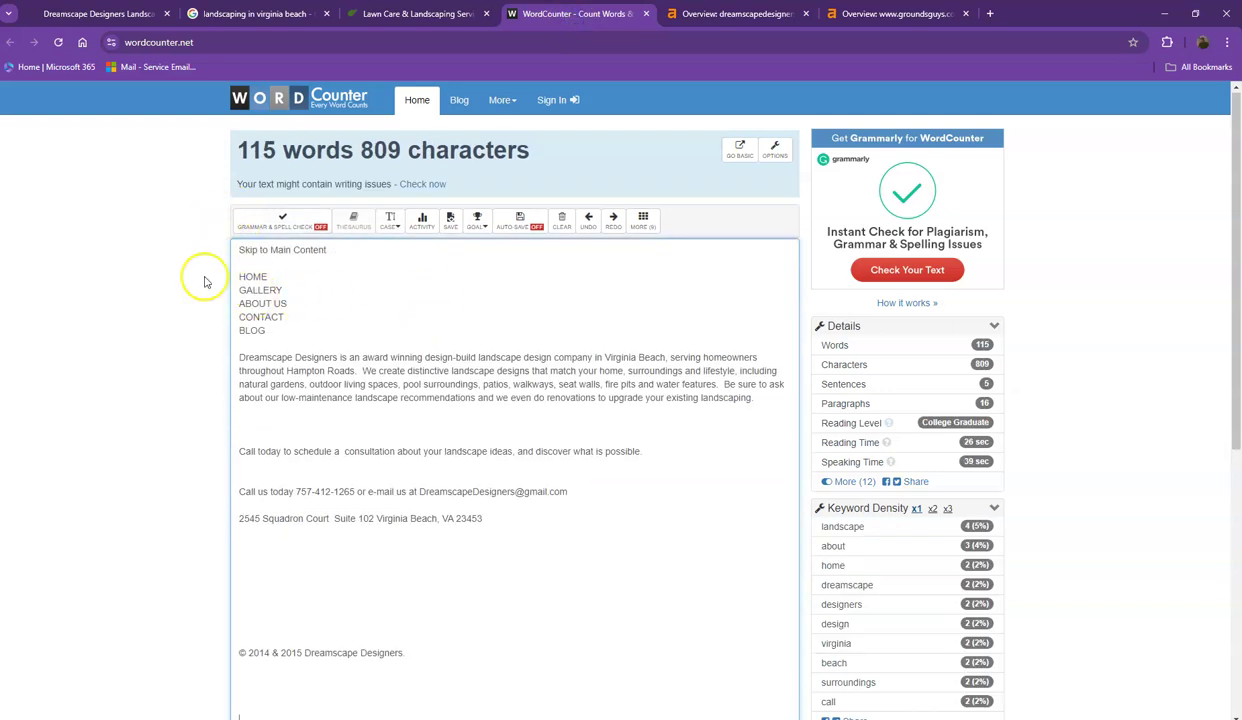
Examine the word count and the keyword density list for the pasted Dreamscape Designers text.
{"action": "scroll", "coordinate": [200, 377], "scroll_direction": "down", "scroll_amount": 2}
{"action": "scroll", "coordinate": [221, 378], "scroll_direction": "up", "scroll_amount": 2}
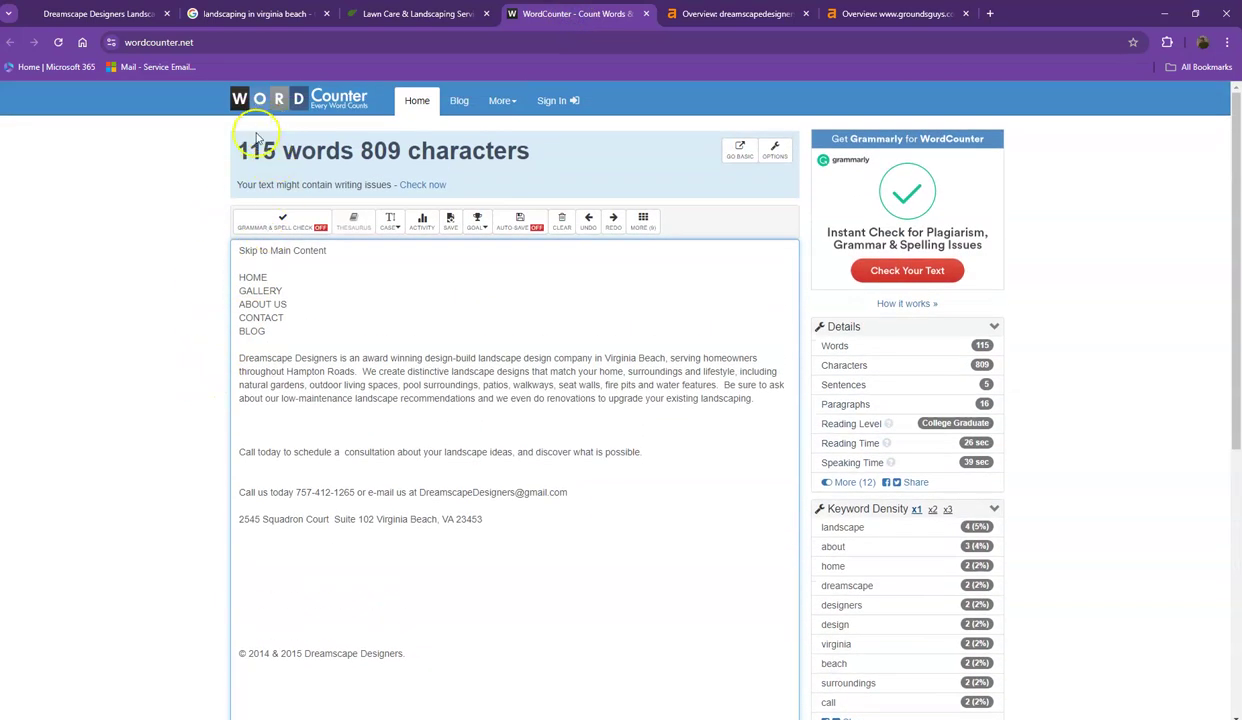
{"action": "left_click_drag", "start_coordinate": [238, 151], "coordinate": [355, 153]}
{"action": "left_click", "coordinate": [360, 155]}
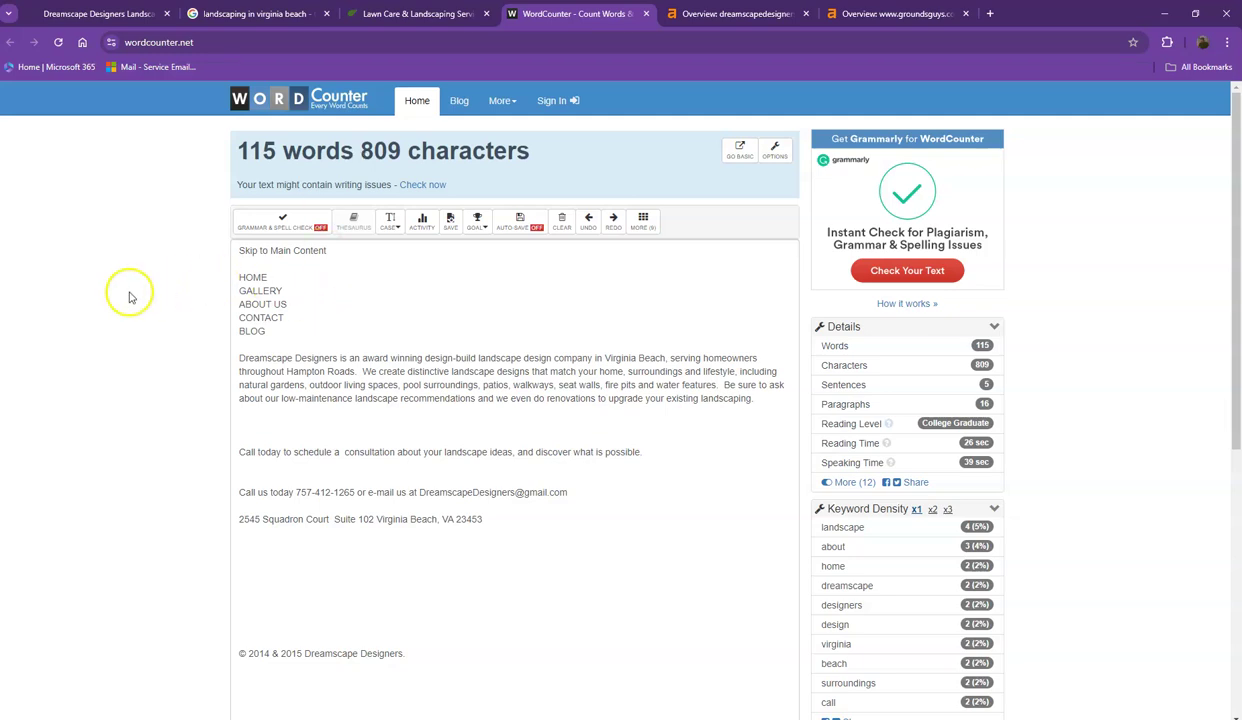
{"action": "scroll", "coordinate": [235, 382], "scroll_direction": "down", "scroll_amount": 1}
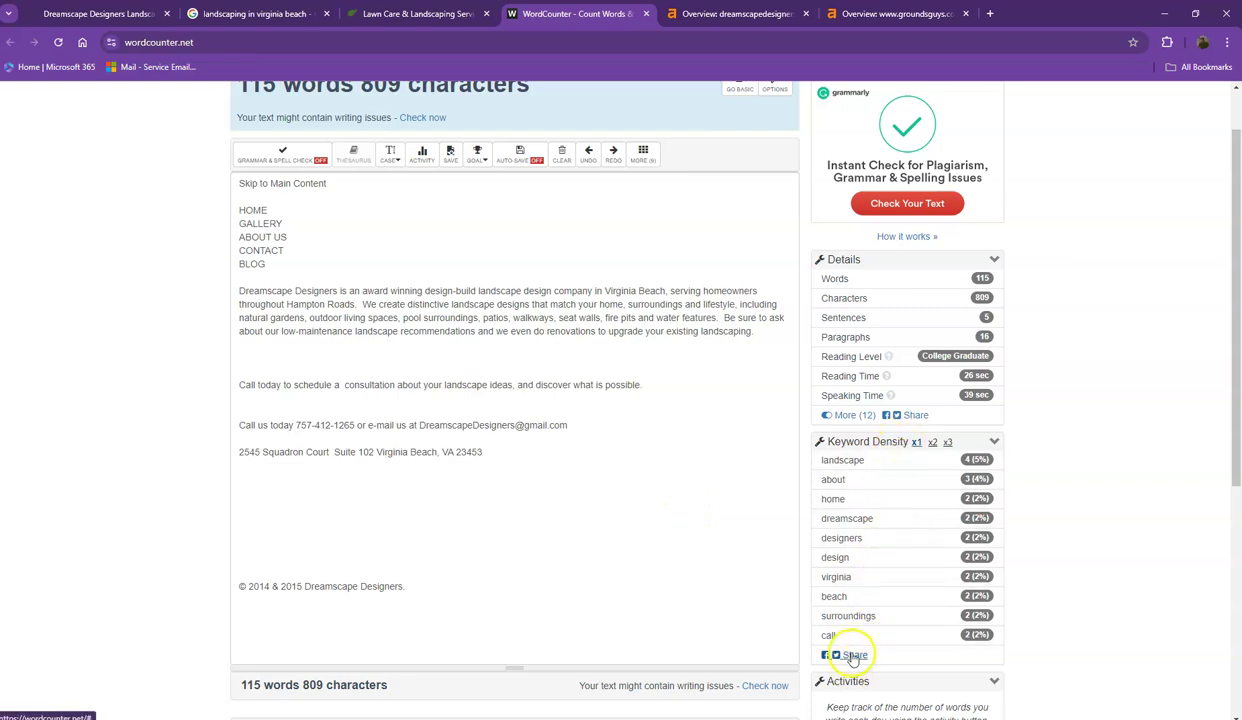
{"action": "mouse_move", "coordinate": [862, 470]}
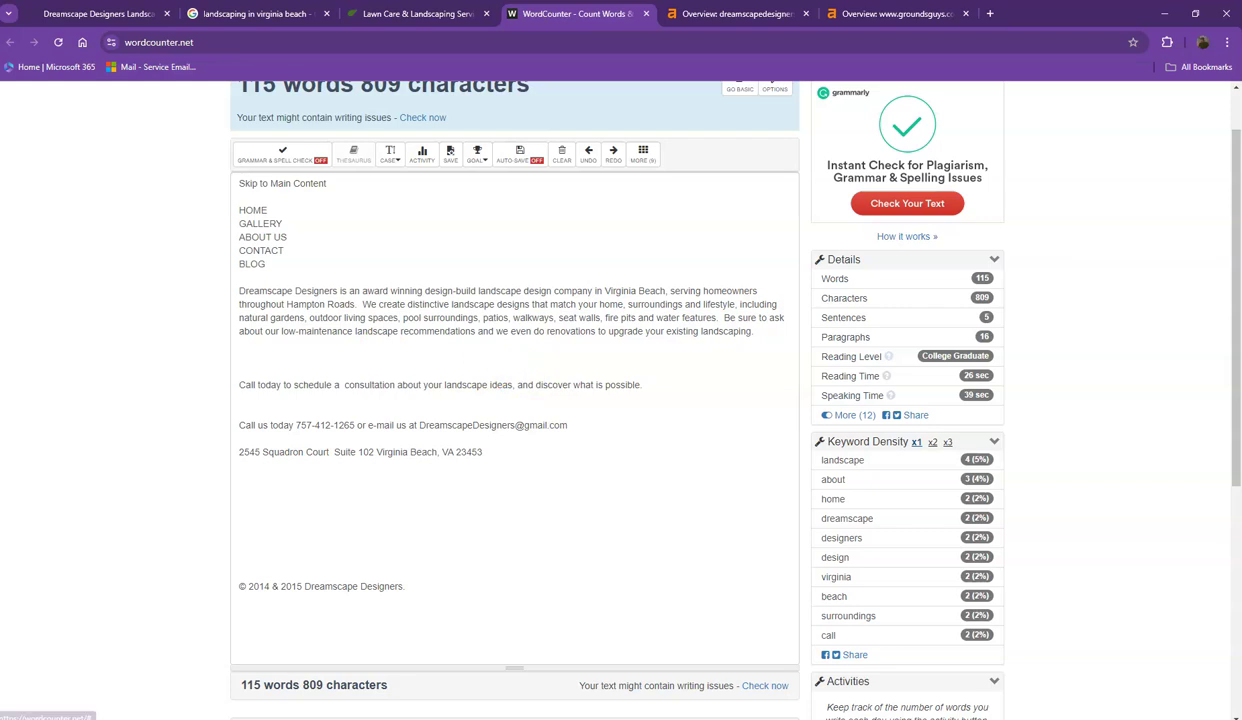
Examine the business listings and organic results in the Google search for "landscaping in virginia beach".
{"action": "left_click", "coordinate": [104, 12]}
{"action": "left_click", "coordinate": [167, 343]}
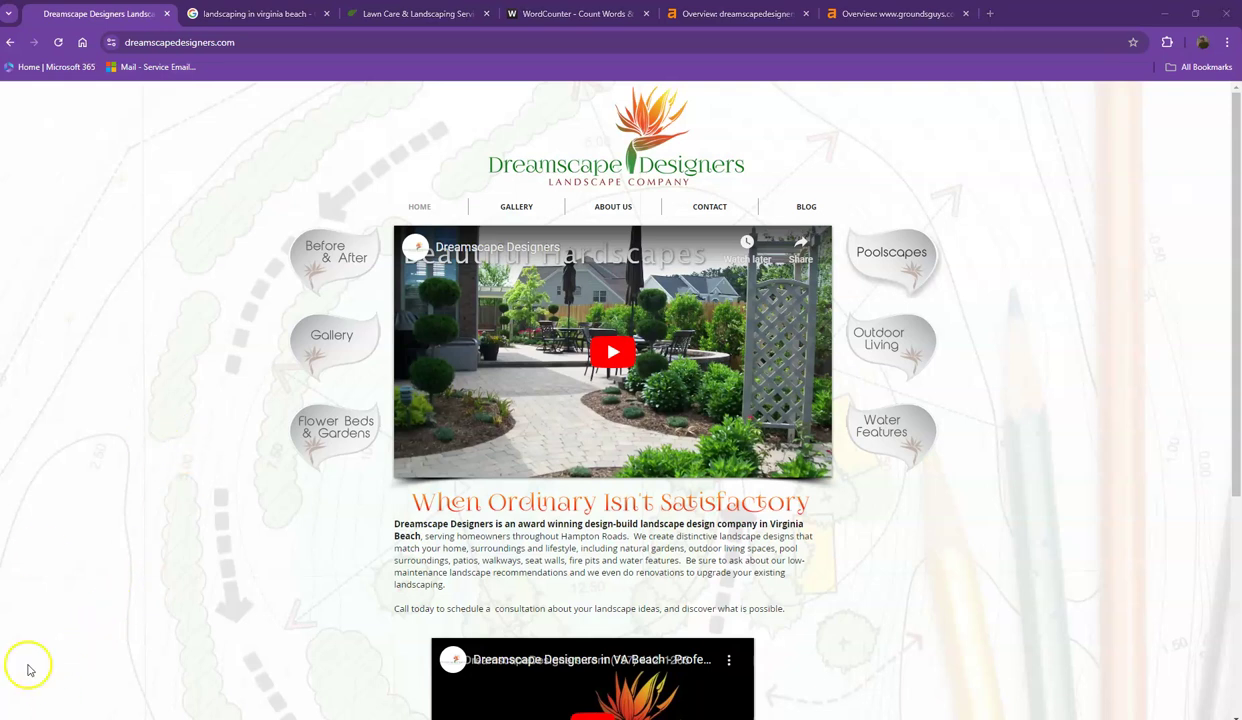
{"action": "left_click", "coordinate": [244, 14]}
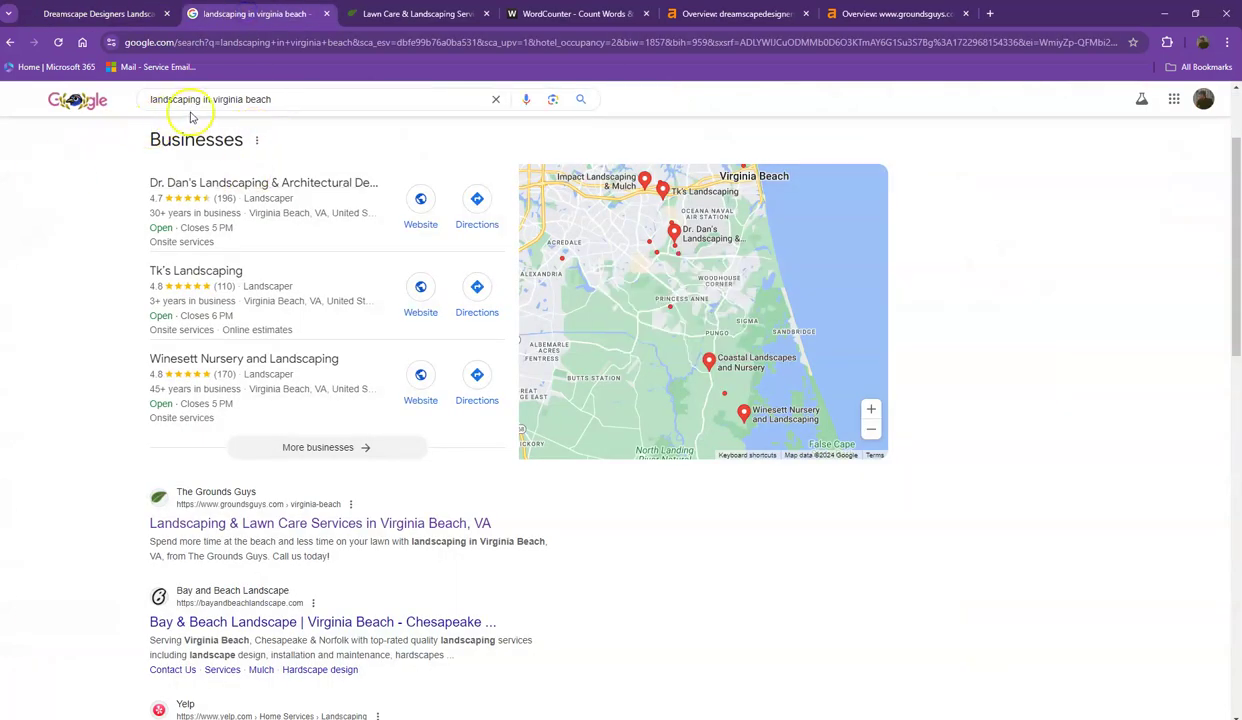
{"action": "scroll", "coordinate": [72, 382], "scroll_direction": "up", "scroll_amount": 3}
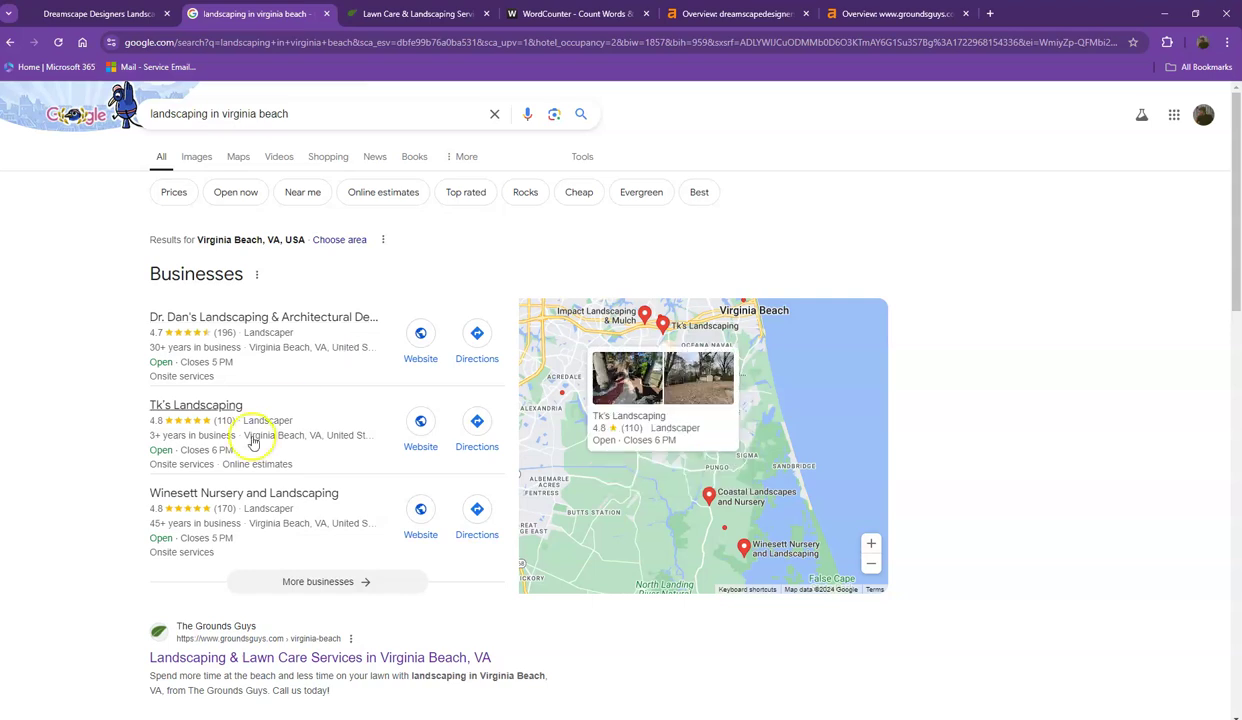
{"action": "left_click", "coordinate": [203, 496]}
{"action": "scroll", "coordinate": [130, 512], "scroll_direction": "down", "scroll_amount": 2}
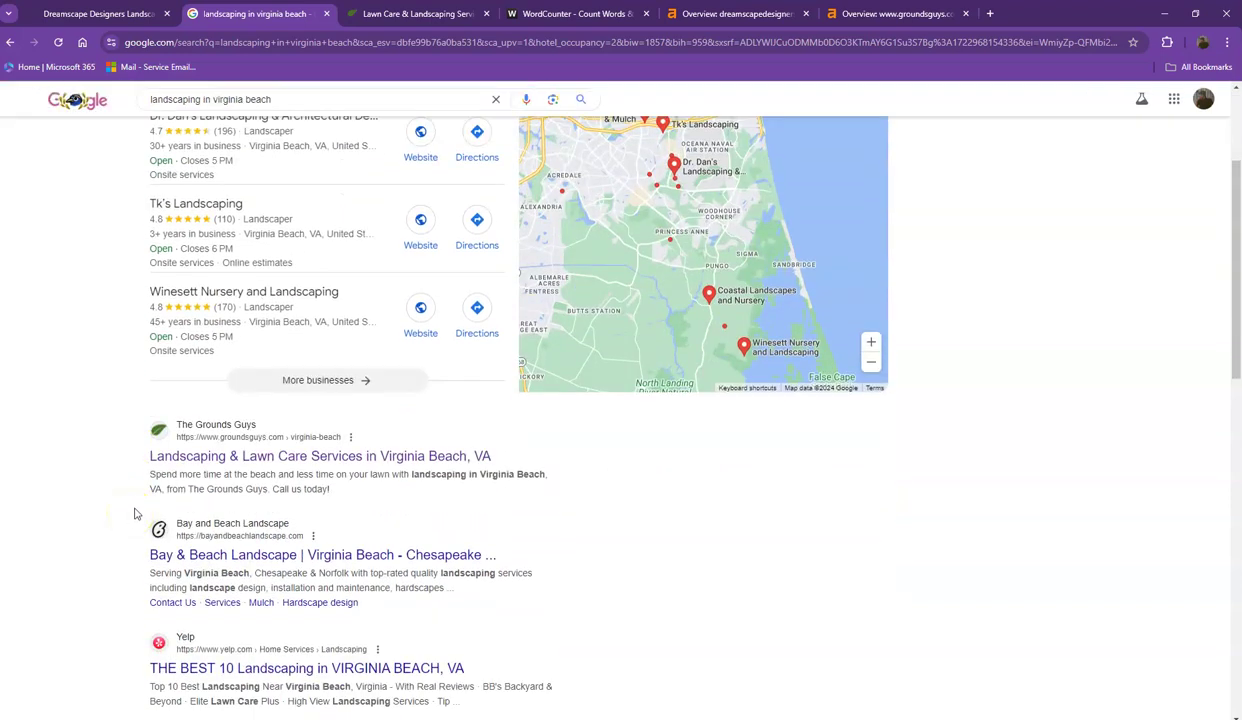
{"action": "scroll", "coordinate": [140, 508], "scroll_direction": "up", "scroll_amount": 1}
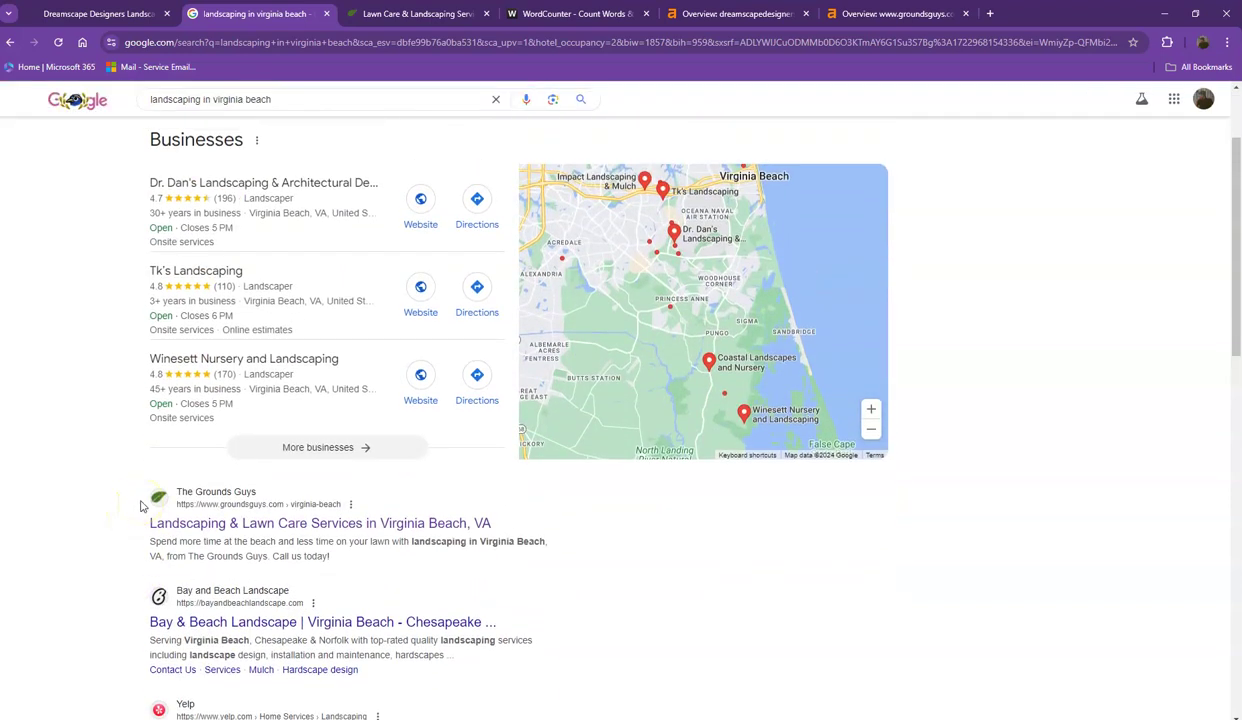
{"action": "scroll", "coordinate": [175, 477], "scroll_direction": "down", "scroll_amount": 2}
{"action": "scroll", "coordinate": [327, 372], "scroll_direction": "down", "scroll_amount": 3}
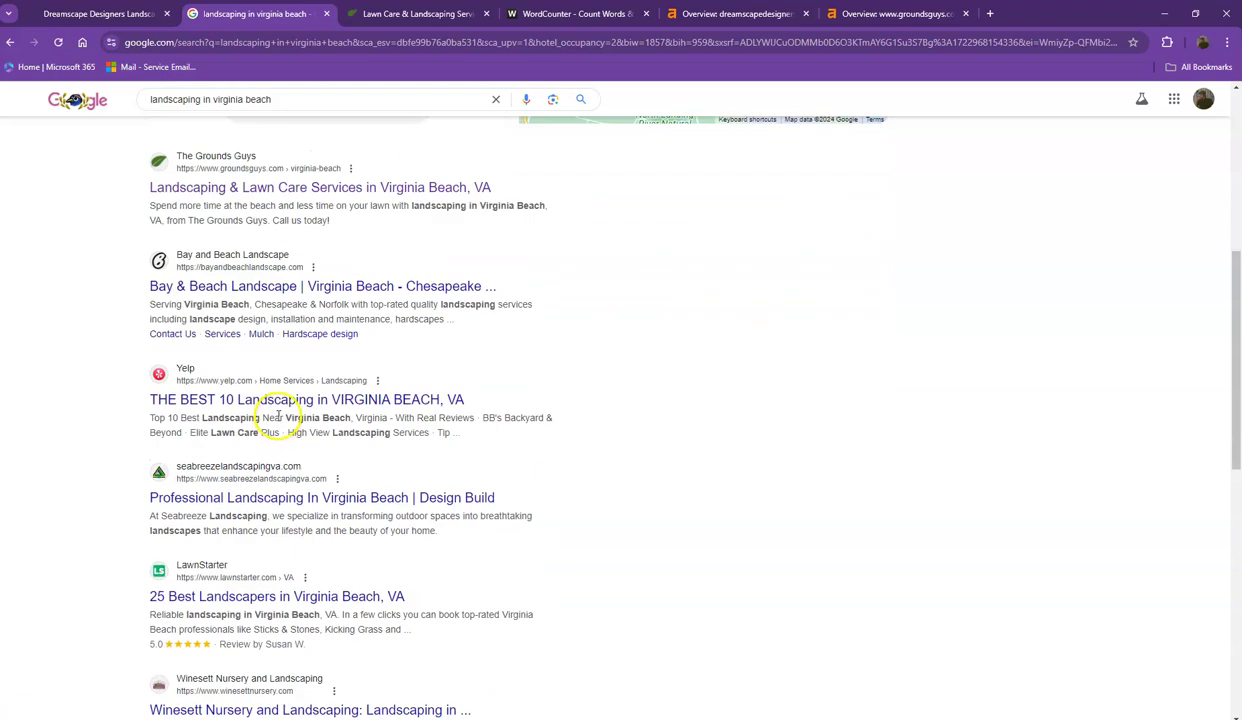
{"action": "scroll", "coordinate": [250, 507], "scroll_direction": "down", "scroll_amount": 1}
{"action": "scroll", "coordinate": [307, 525], "scroll_direction": "down", "scroll_amount": 3}
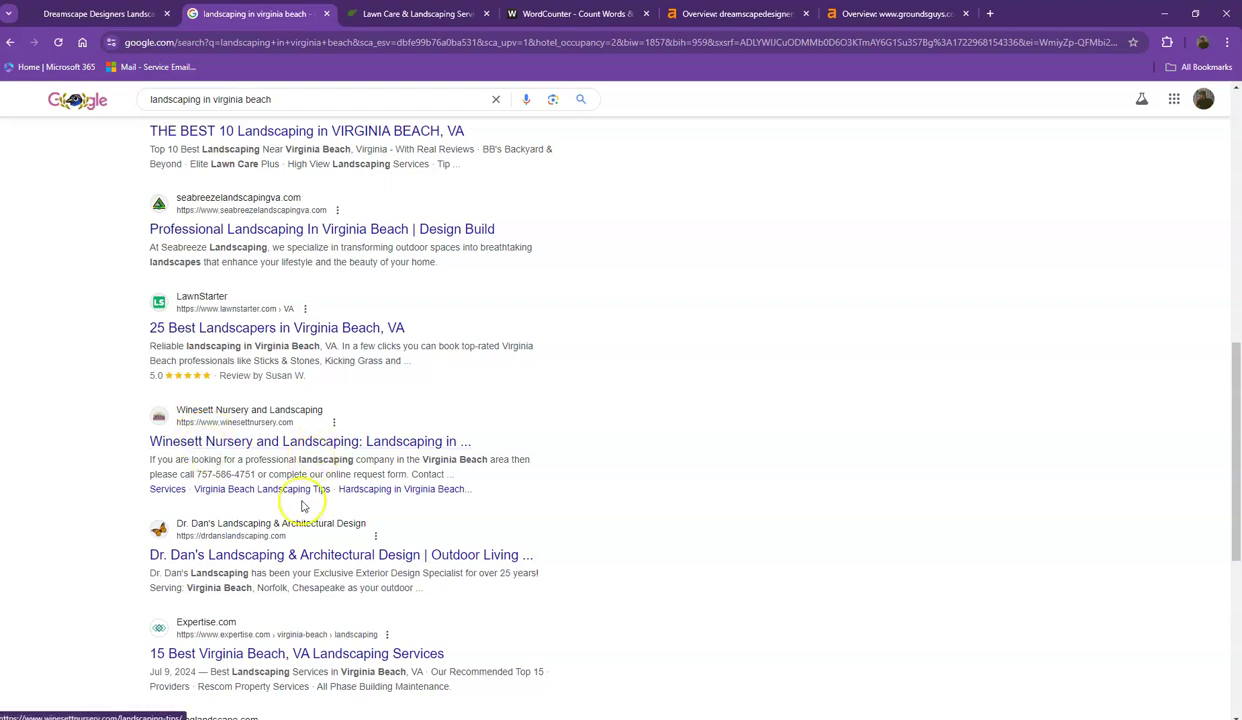
{"action": "scroll", "coordinate": [259, 557], "scroll_direction": "up", "scroll_amount": 2}
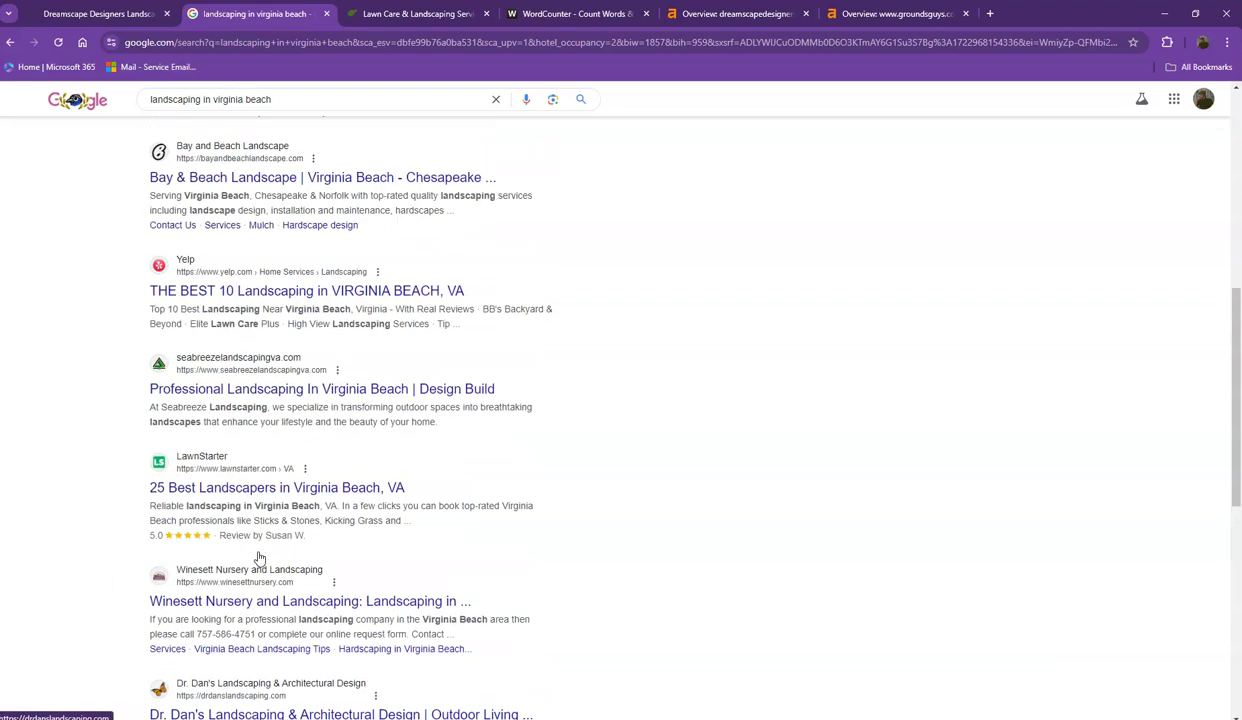
{"action": "scroll", "coordinate": [262, 556], "scroll_direction": "up", "scroll_amount": 4}
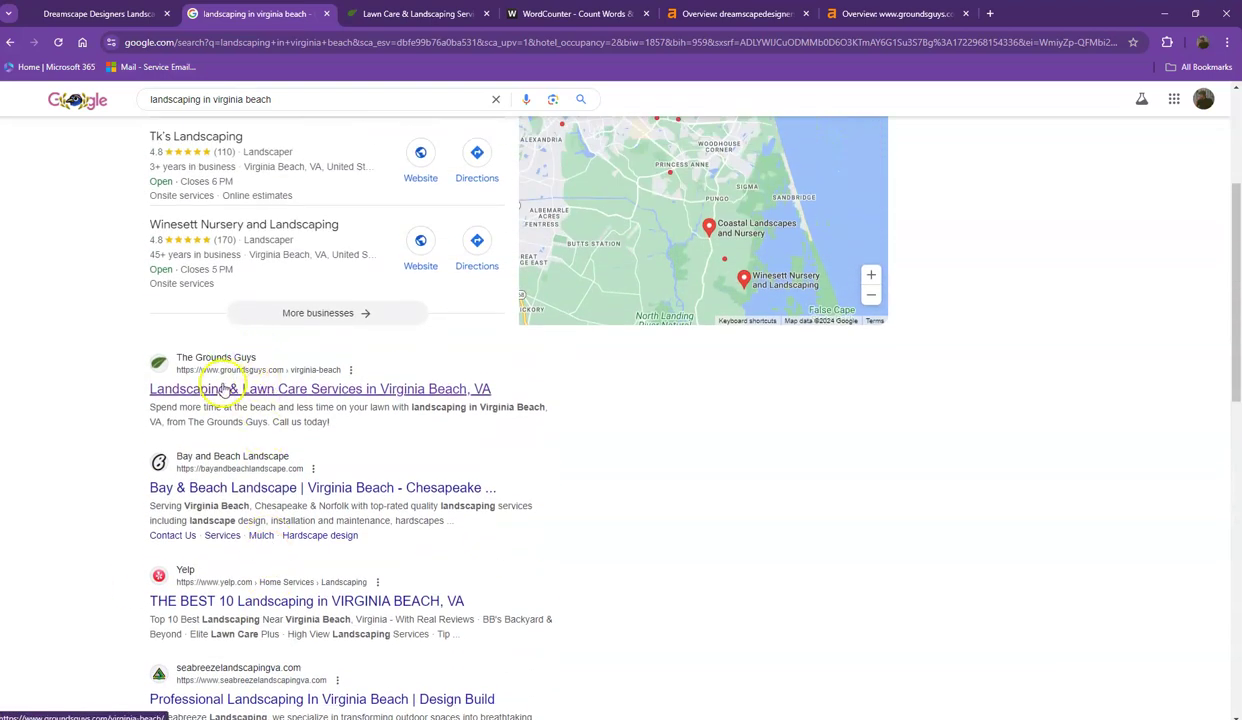
Review The Grounds Guys homepage from its header through services, customer reviews and the tips and news section.
{"action": "left_click", "coordinate": [412, 12]}
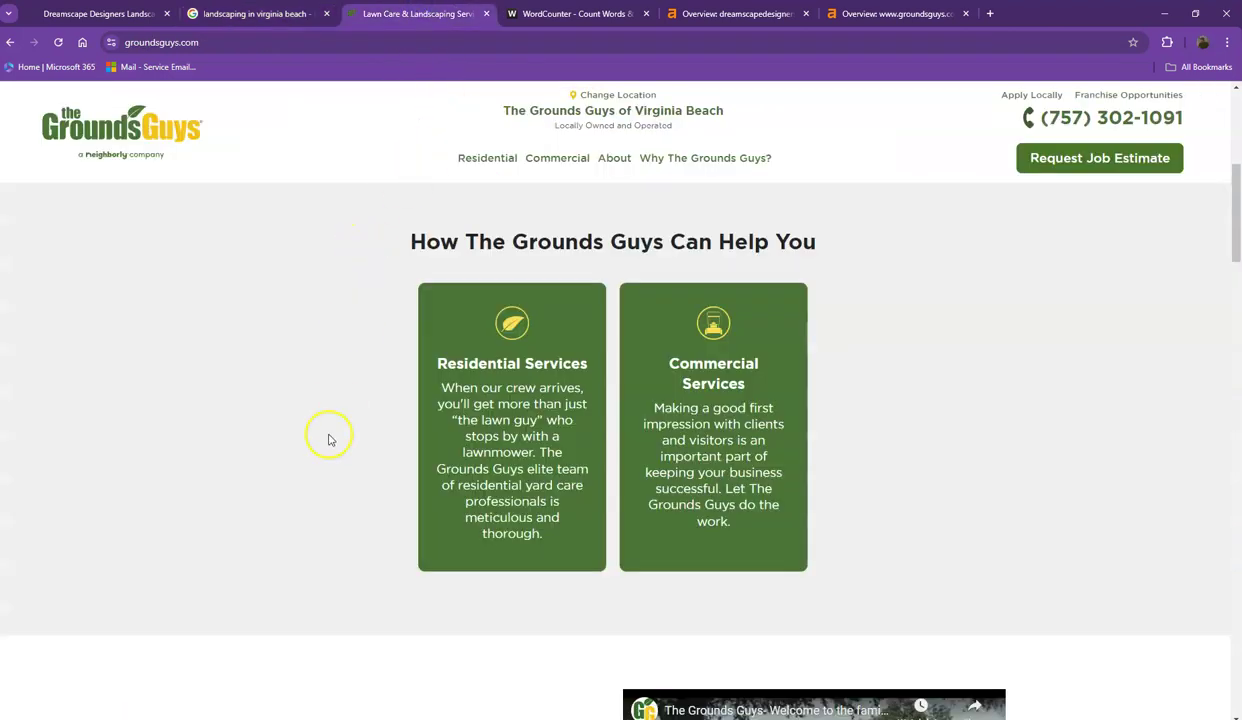
{"action": "scroll", "coordinate": [330, 438], "scroll_direction": "up", "scroll_amount": 5}
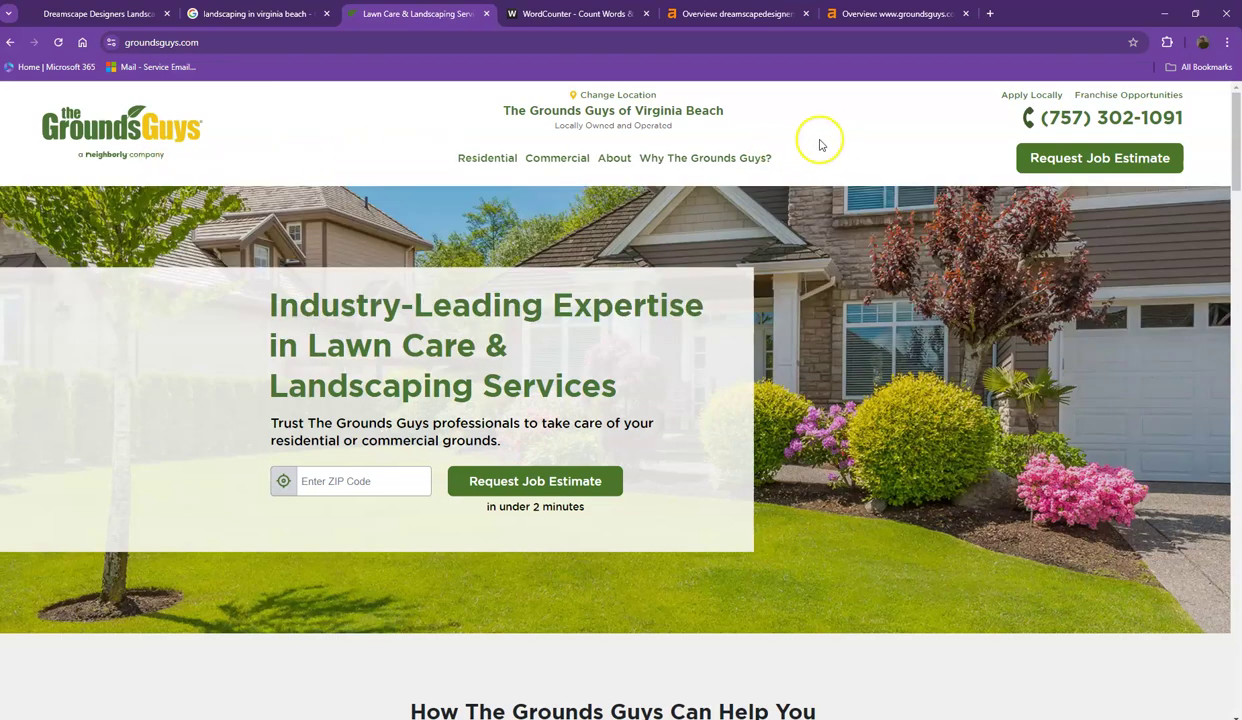
{"action": "mouse_move", "coordinate": [755, 162]}
{"action": "scroll", "coordinate": [769, 313], "scroll_direction": "down", "scroll_amount": 8}
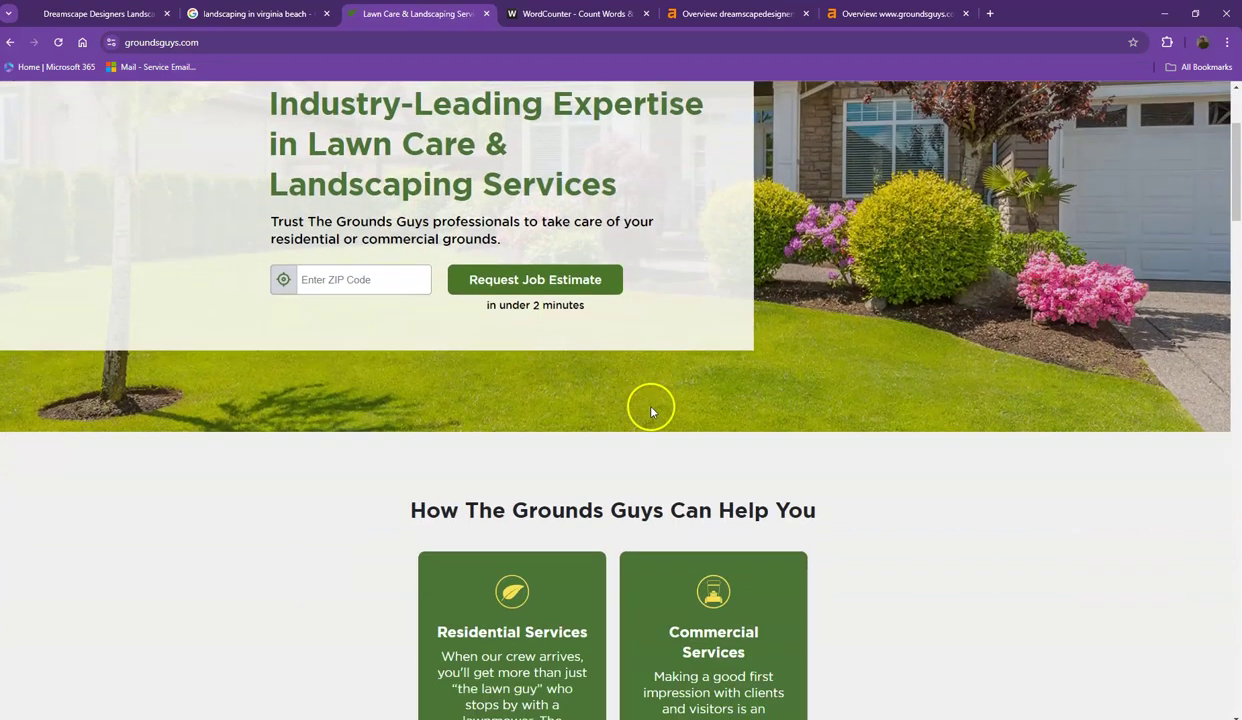
{"action": "scroll", "coordinate": [313, 333], "scroll_direction": "down", "scroll_amount": 7}
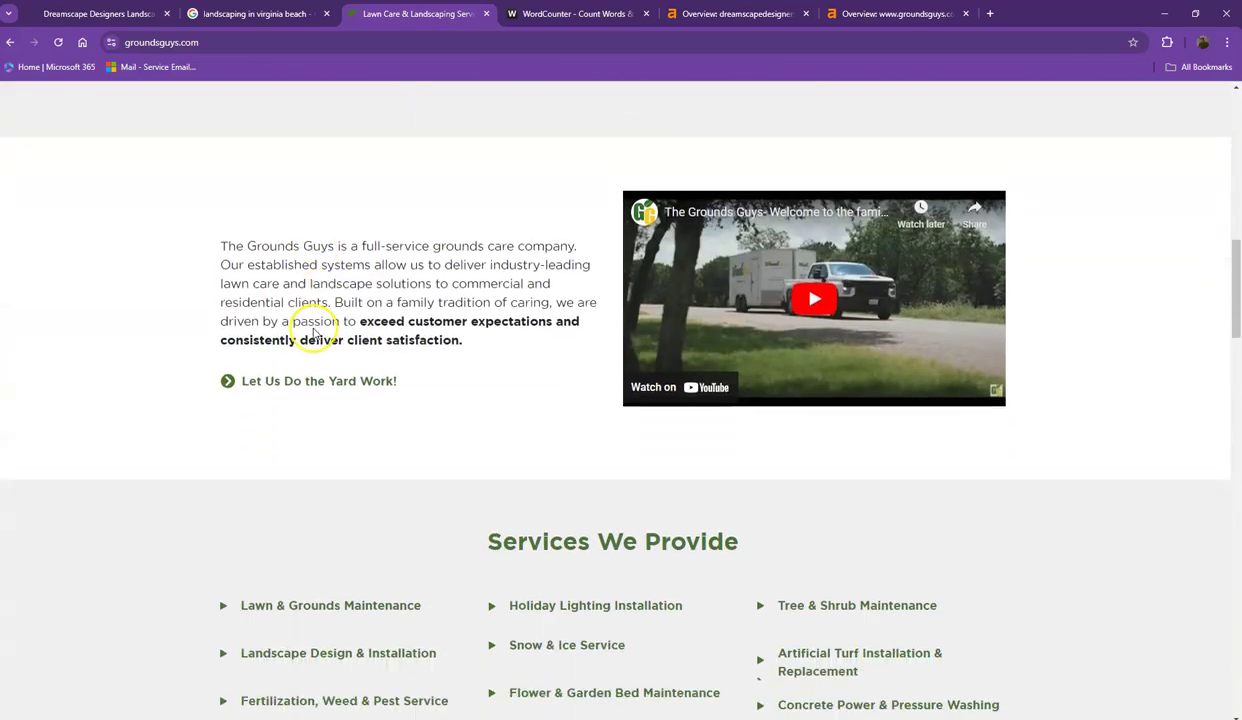
{"action": "scroll", "coordinate": [313, 333], "scroll_direction": "down", "scroll_amount": 1}
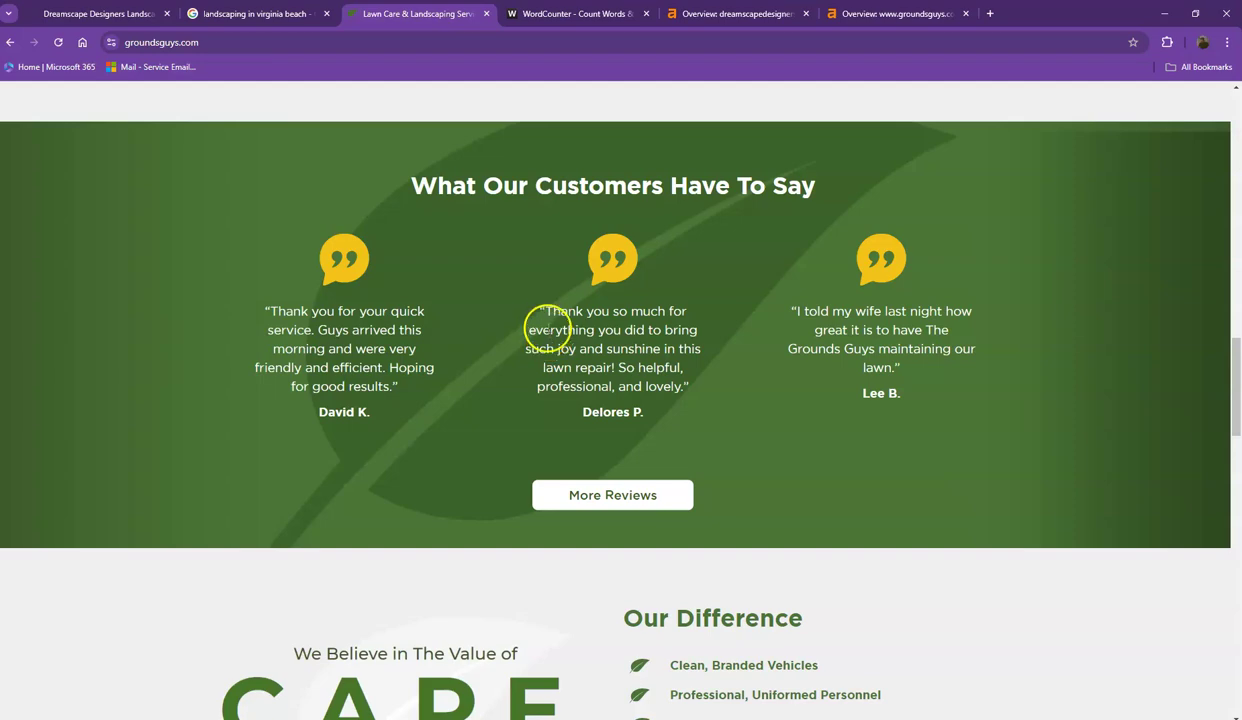
{"action": "scroll", "coordinate": [545, 326], "scroll_direction": "down", "scroll_amount": 5}
{"action": "scroll", "coordinate": [313, 297], "scroll_direction": "down", "scroll_amount": 4}
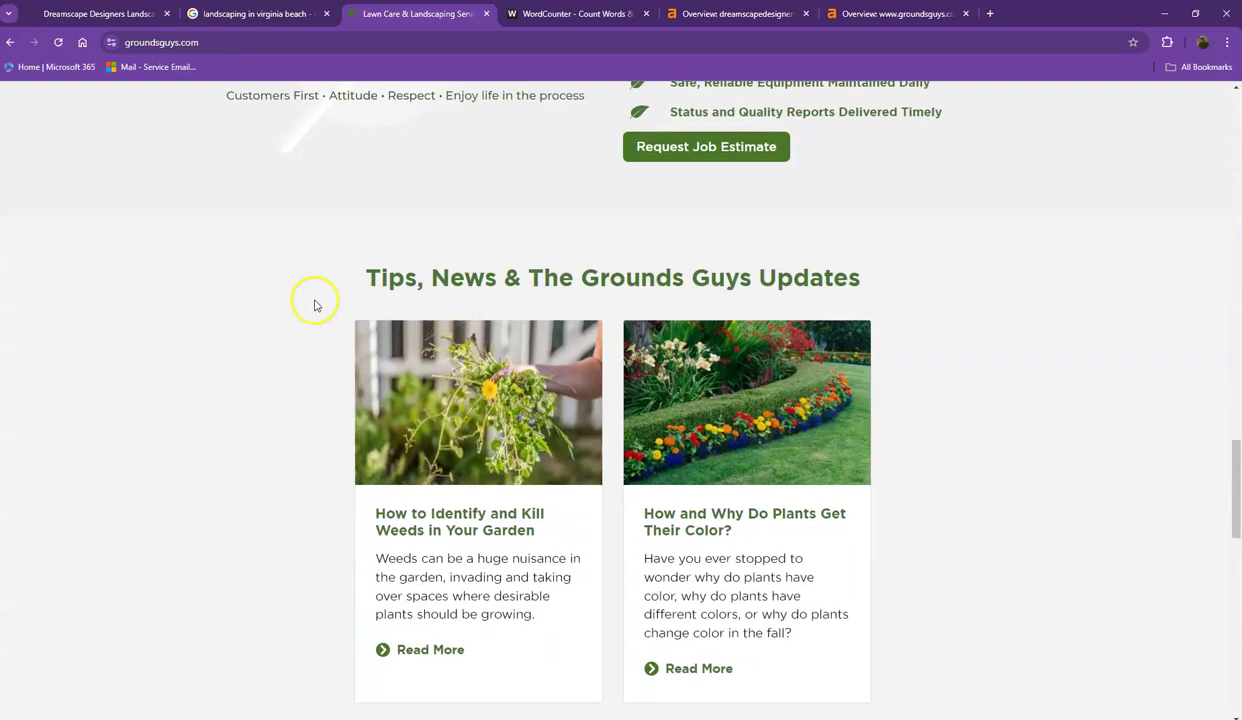
Replace the text in the WordCounter editor with all the text of The Grounds Guys homepage and check its word count.
{"action": "key", "text": "ctrl+a"}
{"action": "left_click", "coordinate": [580, 14]}
{"action": "key", "text": "ctrl+a"}
{"action": "key", "text": "ctrl+v"}
{"action": "scroll", "coordinate": [172, 334], "scroll_direction": "up", "scroll_amount": 3}
{"action": "scroll", "coordinate": [172, 334], "scroll_direction": "up", "scroll_amount": 10}
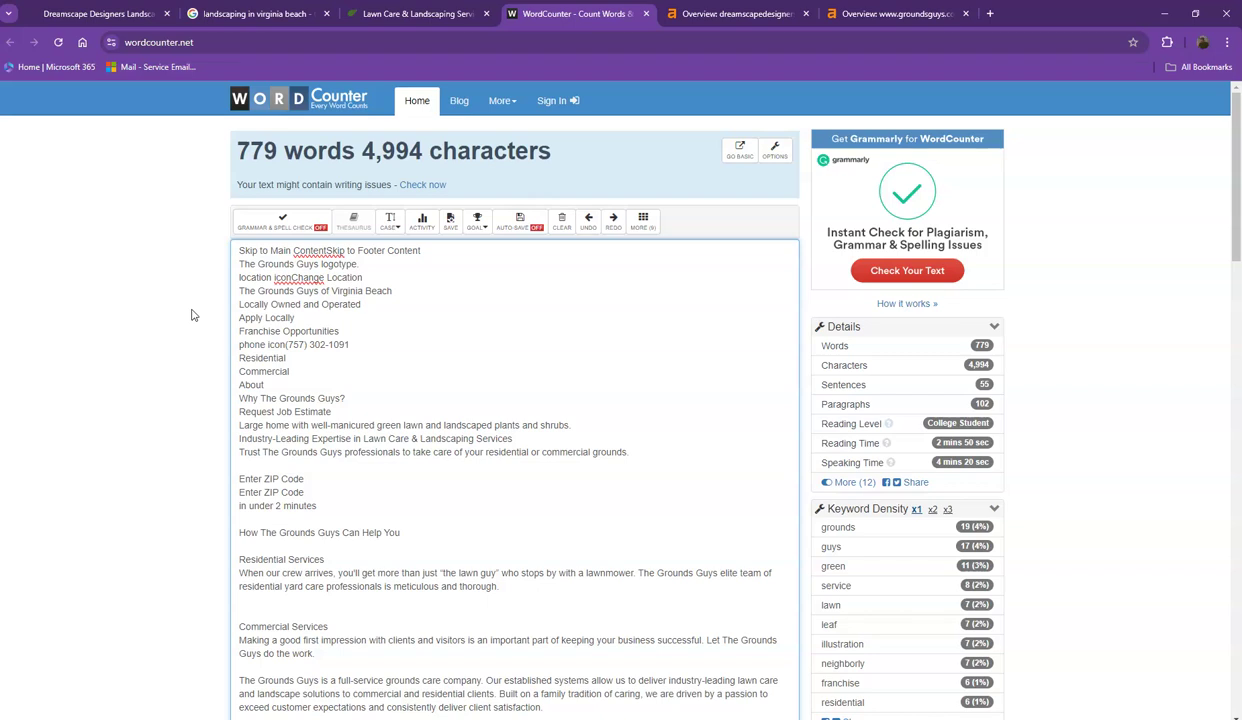
{"action": "left_click", "coordinate": [722, 13]}
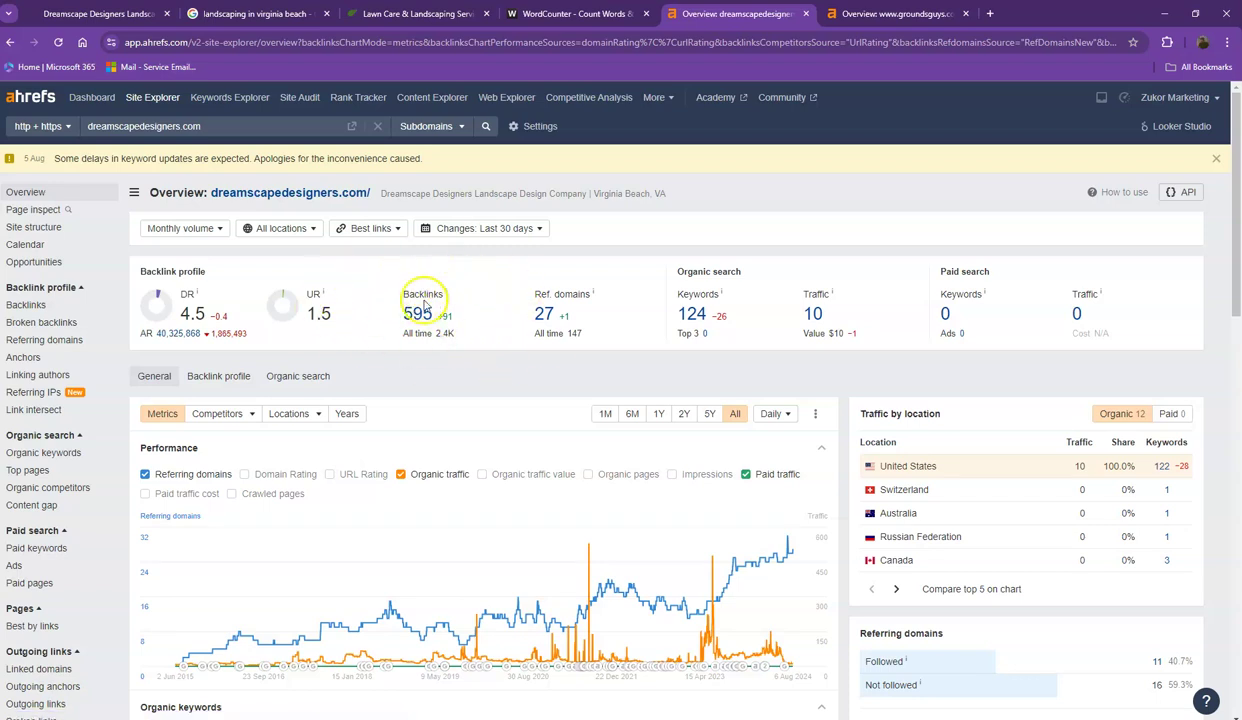
{"action": "left_click", "coordinate": [888, 12]}
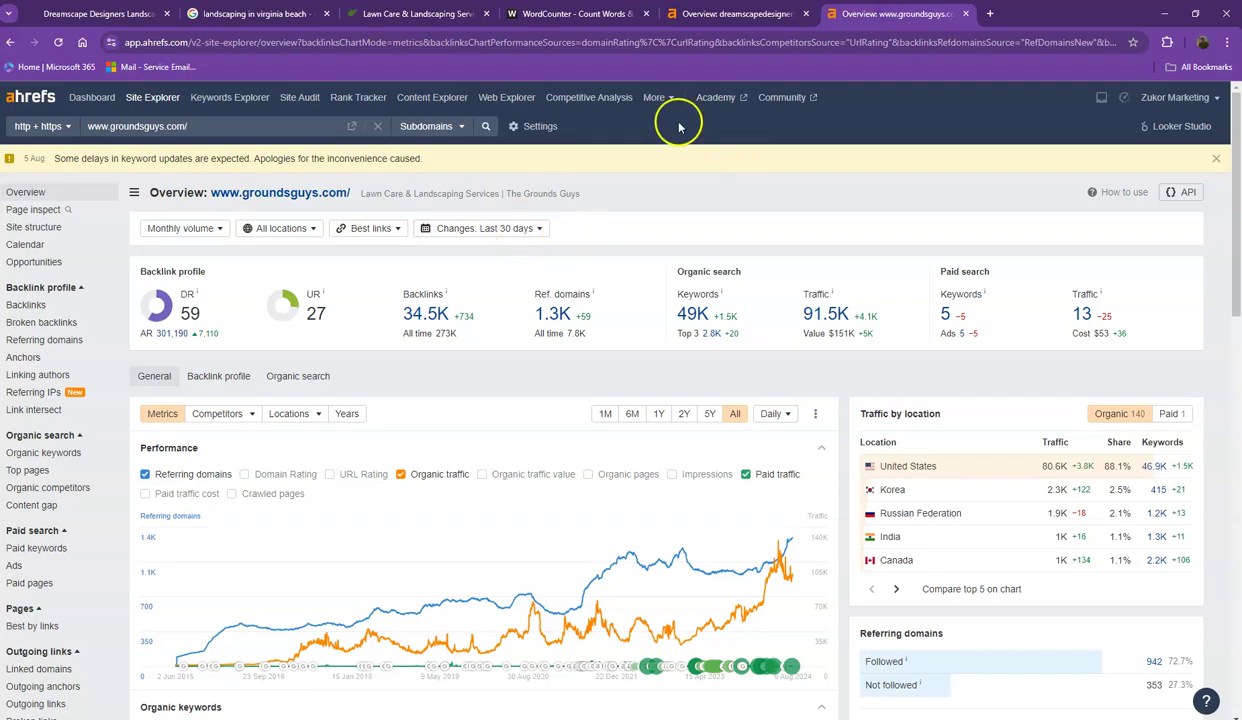
{"action": "left_click", "coordinate": [717, 14]}
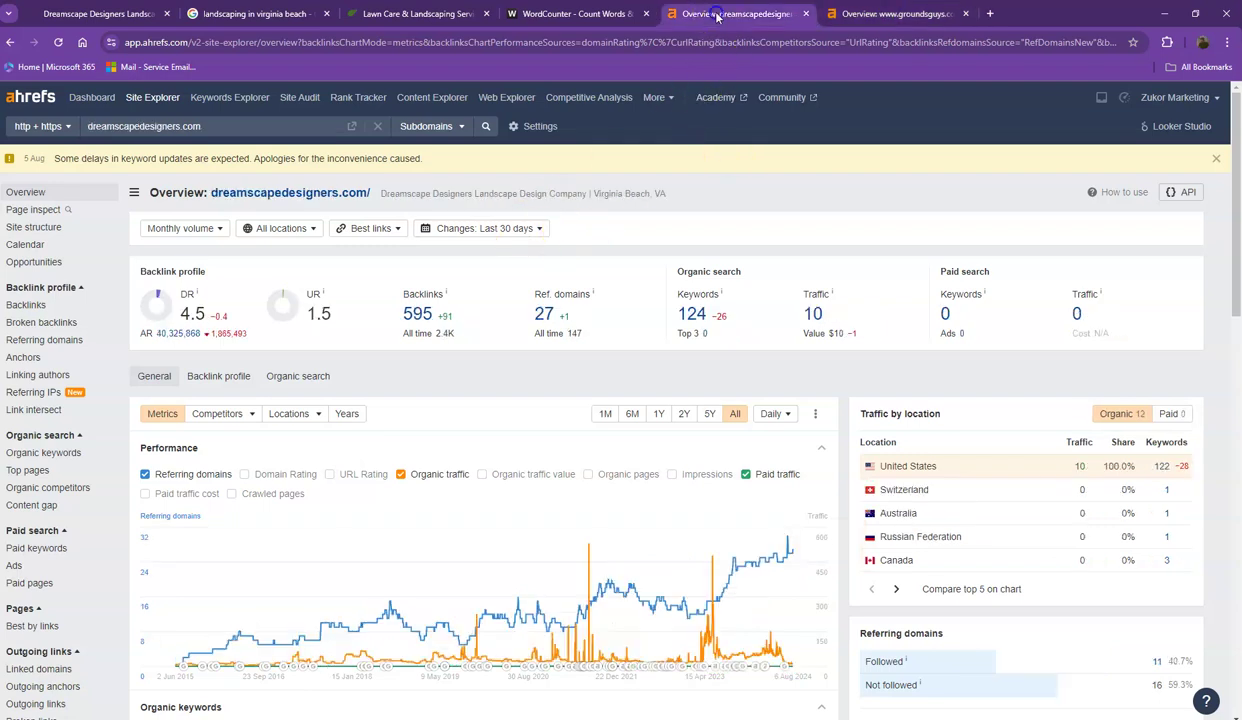
{"action": "left_click", "coordinate": [882, 14]}
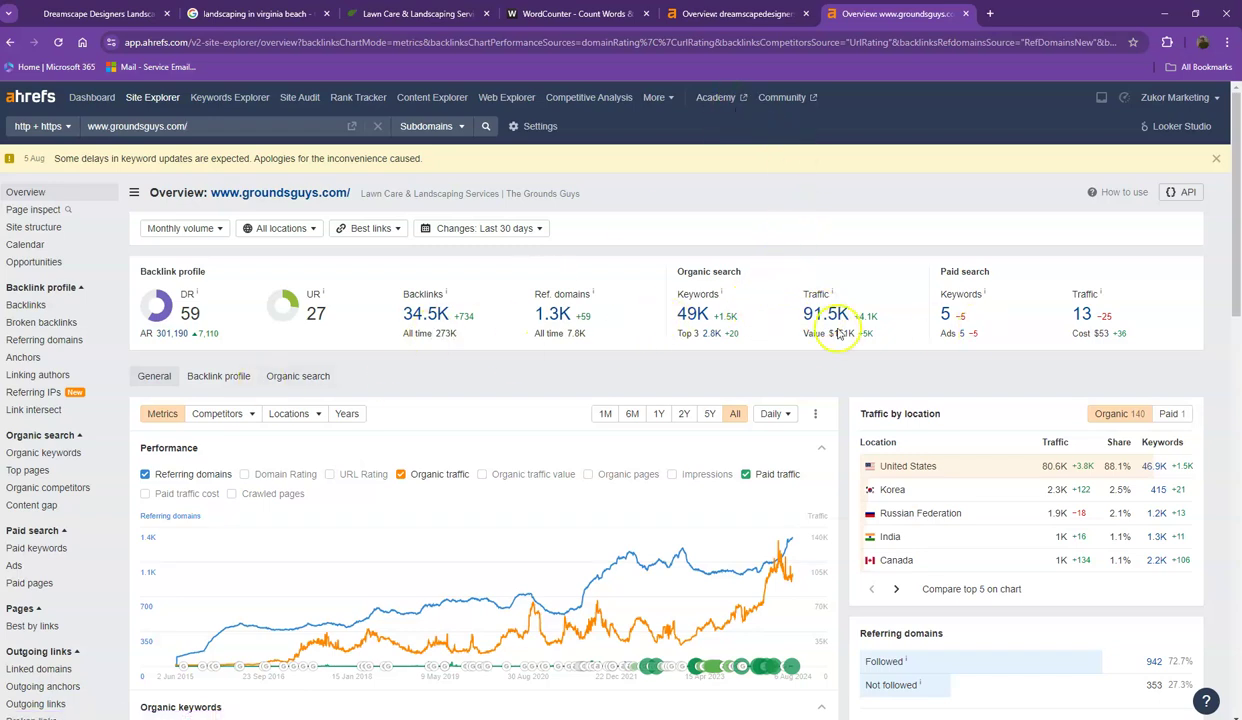
{"action": "left_click", "coordinate": [743, 15]}
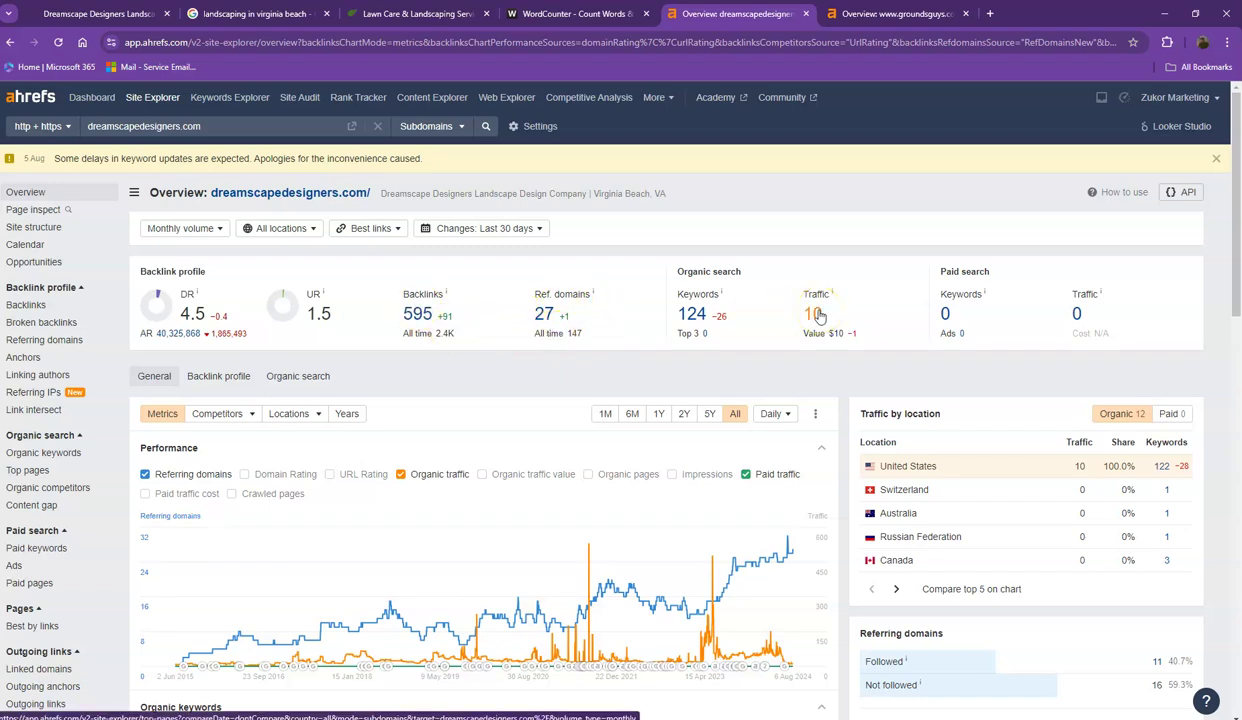
{"action": "left_click", "coordinate": [850, 13]}
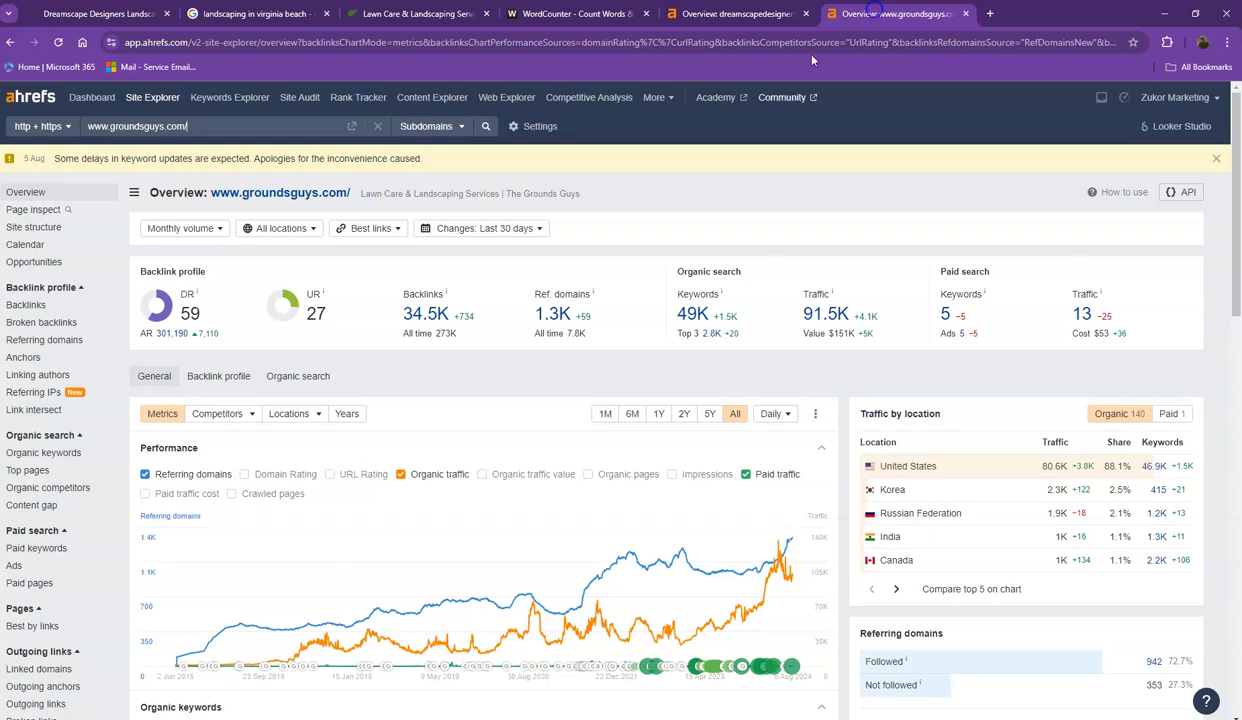
{"action": "right_click", "coordinate": [563, 330]}
{"action": "left_click", "coordinate": [590, 338]}
{"action": "right_click", "coordinate": [692, 314]}
{"action": "left_click", "coordinate": [720, 322]}
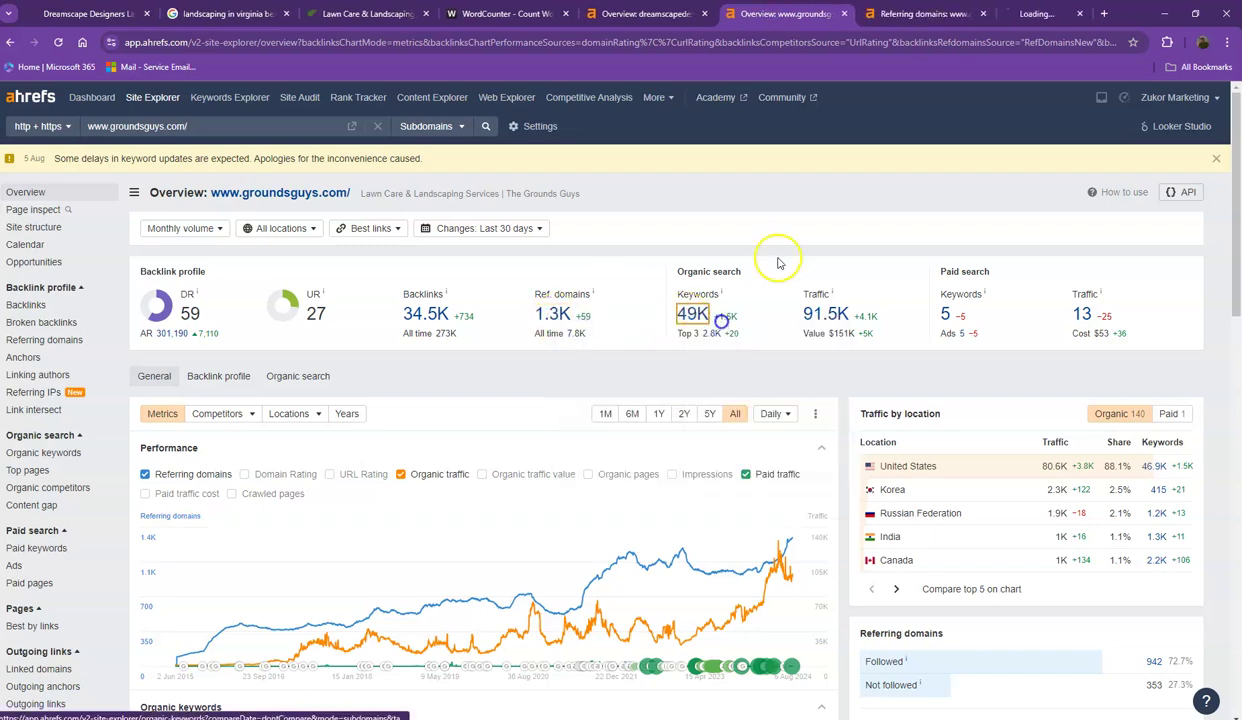
{"action": "left_click", "coordinate": [882, 13]}
{"action": "left_click", "coordinate": [1035, 15]}
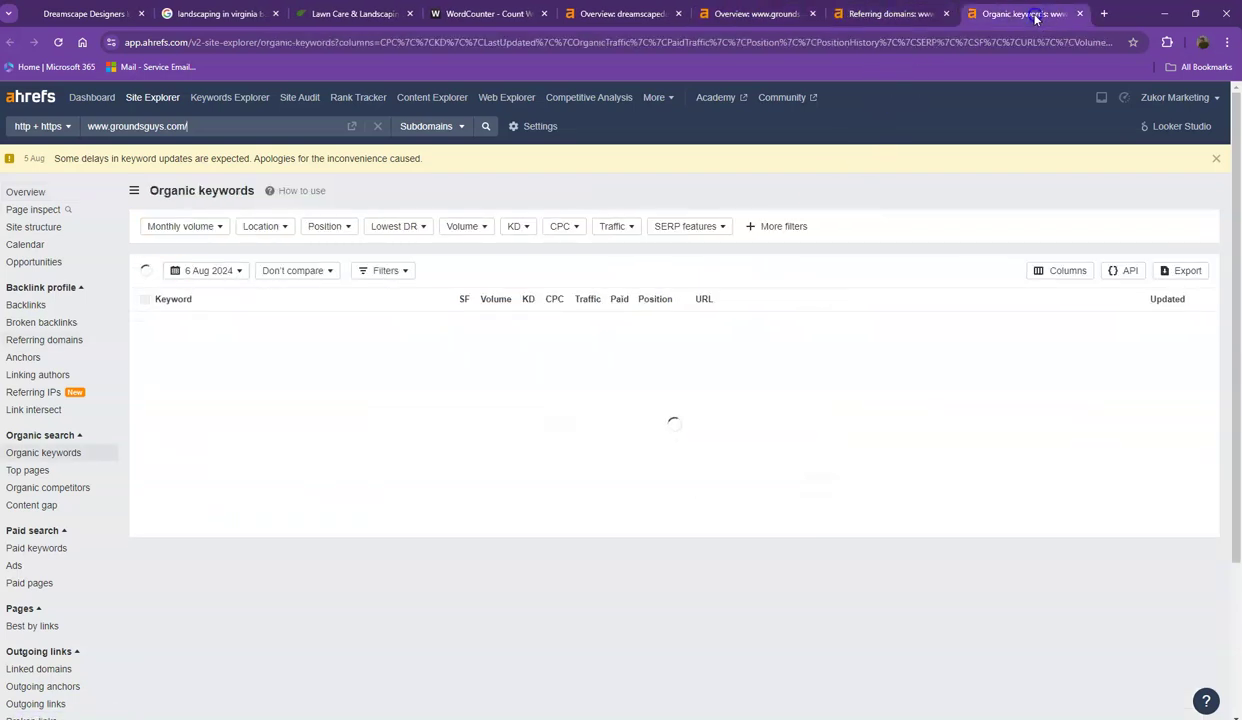
{"action": "left_click", "coordinate": [893, 15]}
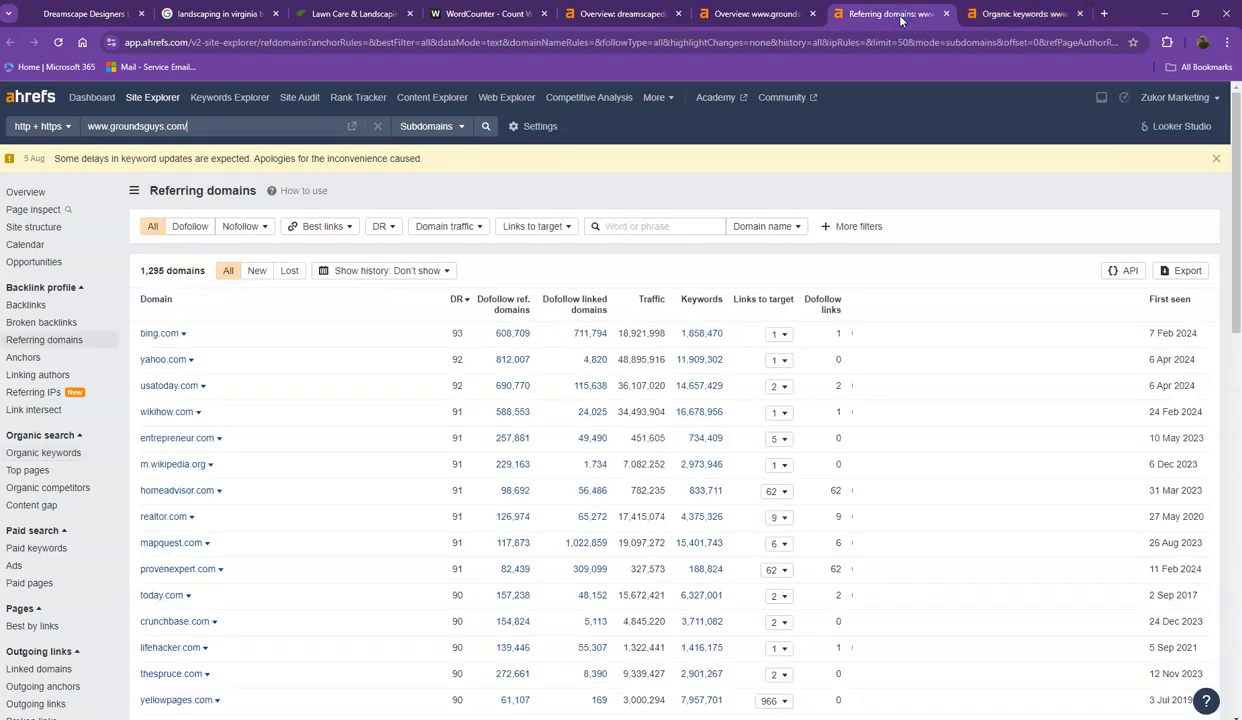
{"action": "left_click", "coordinate": [26, 306]}
{"action": "scroll", "coordinate": [370, 330], "scroll_direction": "down", "scroll_amount": 2}
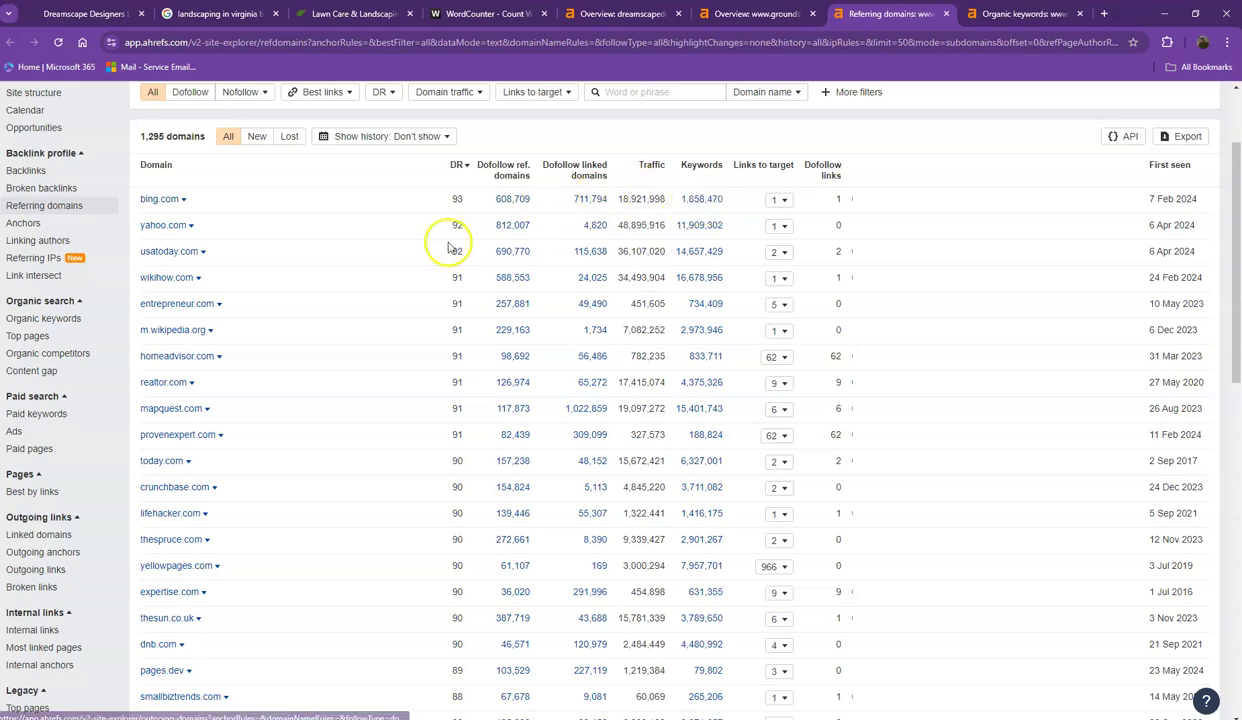
{"action": "scroll", "coordinate": [241, 266], "scroll_direction": "down", "scroll_amount": 1}
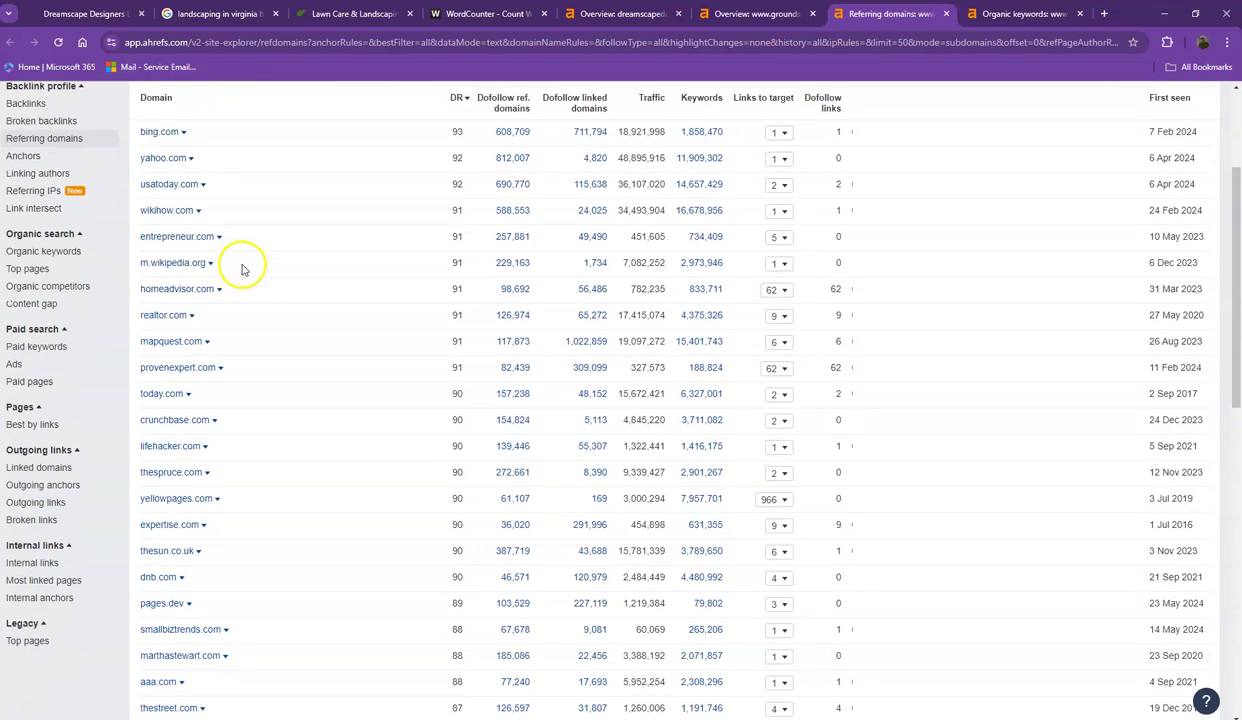
{"action": "scroll", "coordinate": [241, 266], "scroll_direction": "down", "scroll_amount": 12}
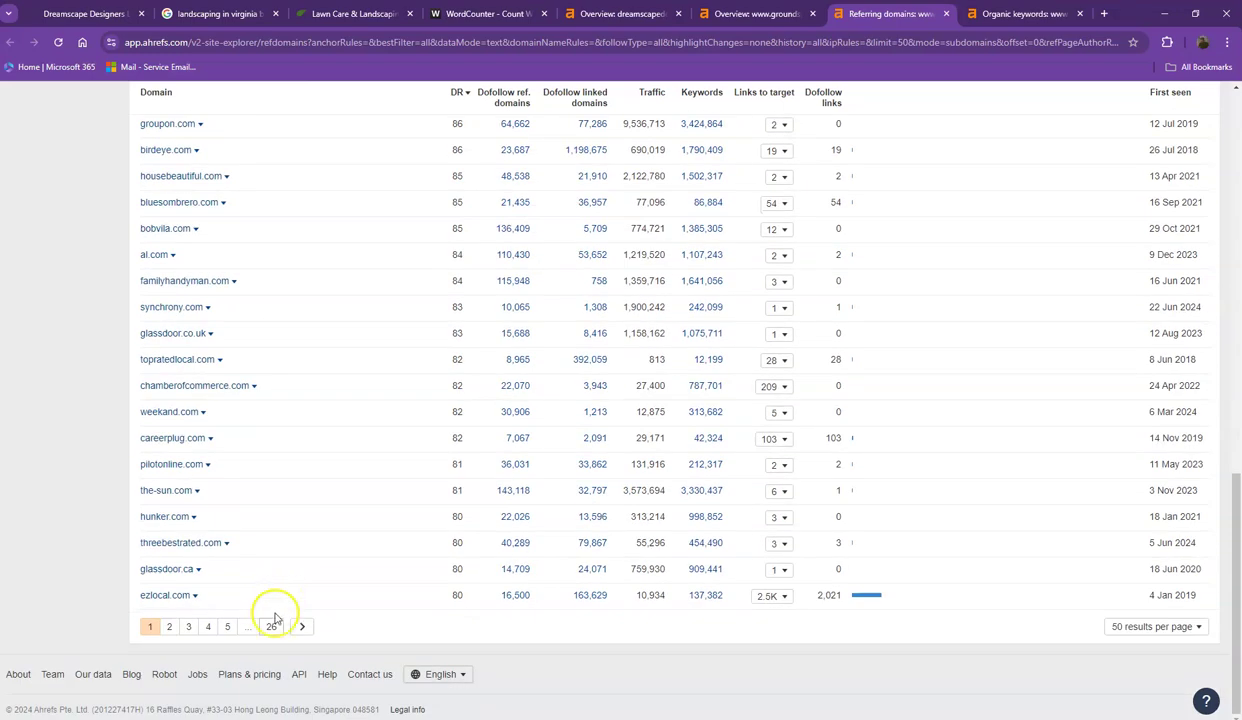
{"action": "left_click", "coordinate": [168, 626]}
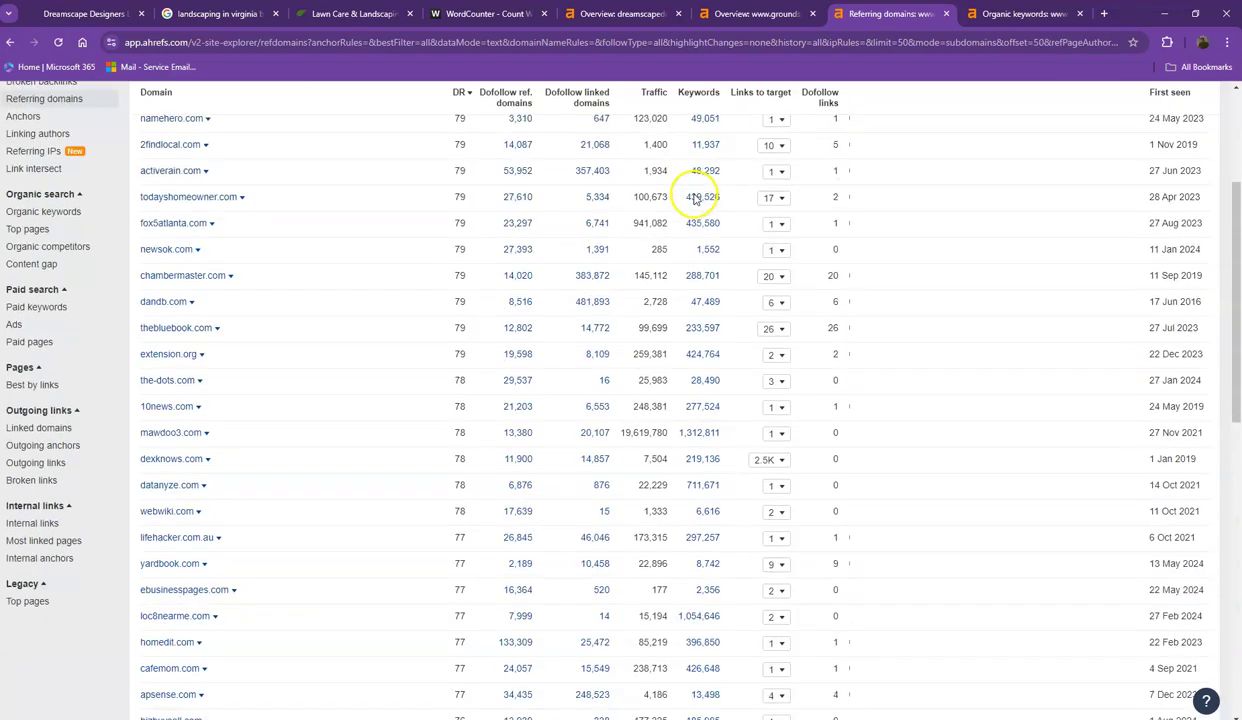
{"action": "scroll", "coordinate": [697, 198], "scroll_direction": "down", "scroll_amount": 5}
{"action": "left_click", "coordinate": [1026, 13]}
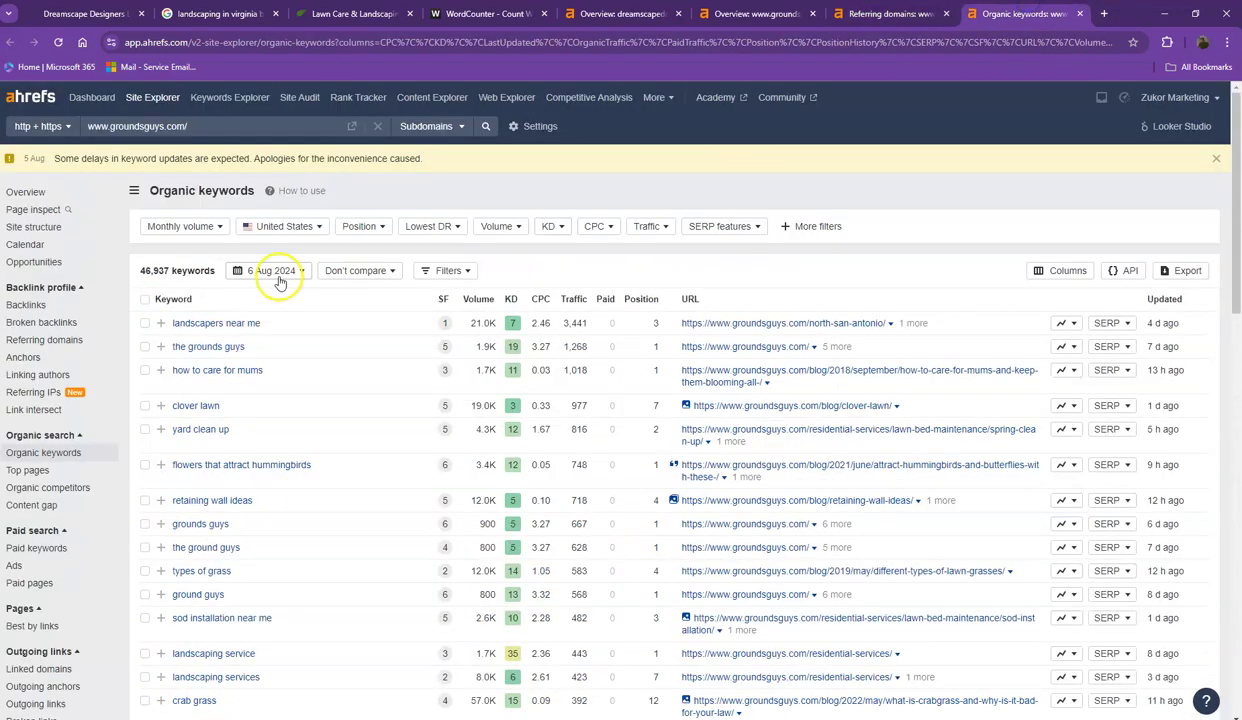
{"action": "scroll", "coordinate": [183, 322], "scroll_direction": "down", "scroll_amount": 3}
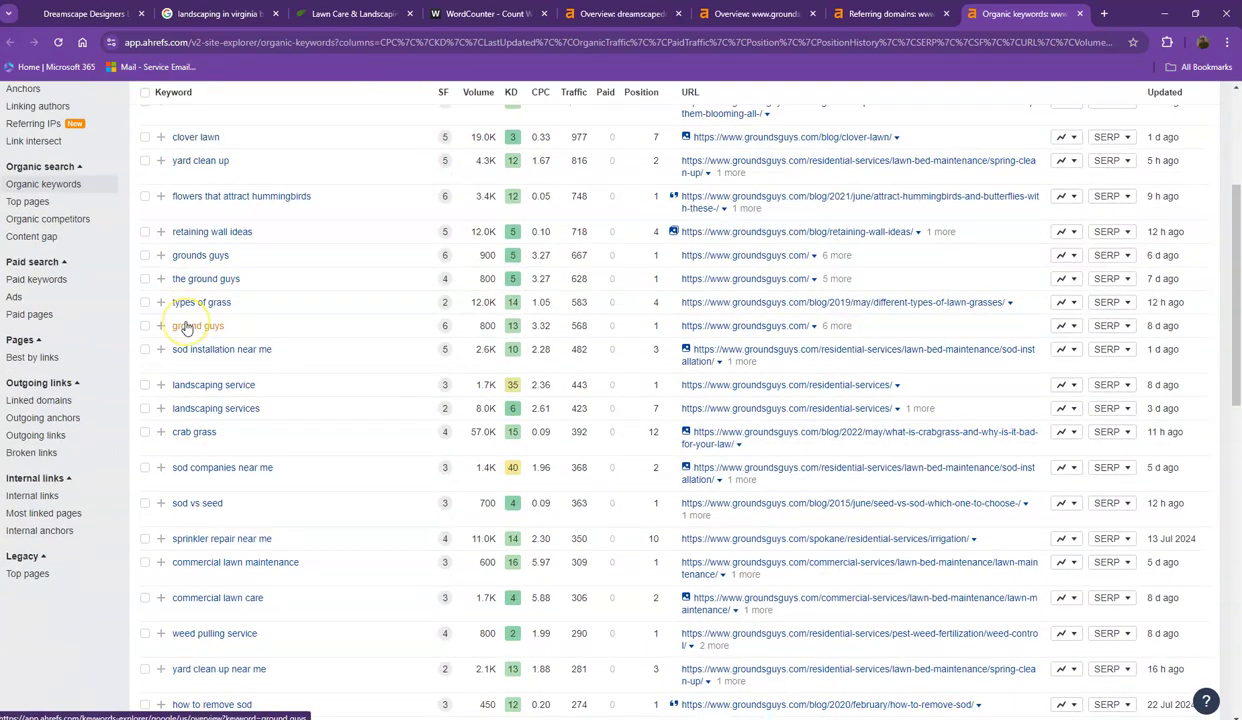
{"action": "scroll", "coordinate": [185, 328], "scroll_direction": "down", "scroll_amount": 5}
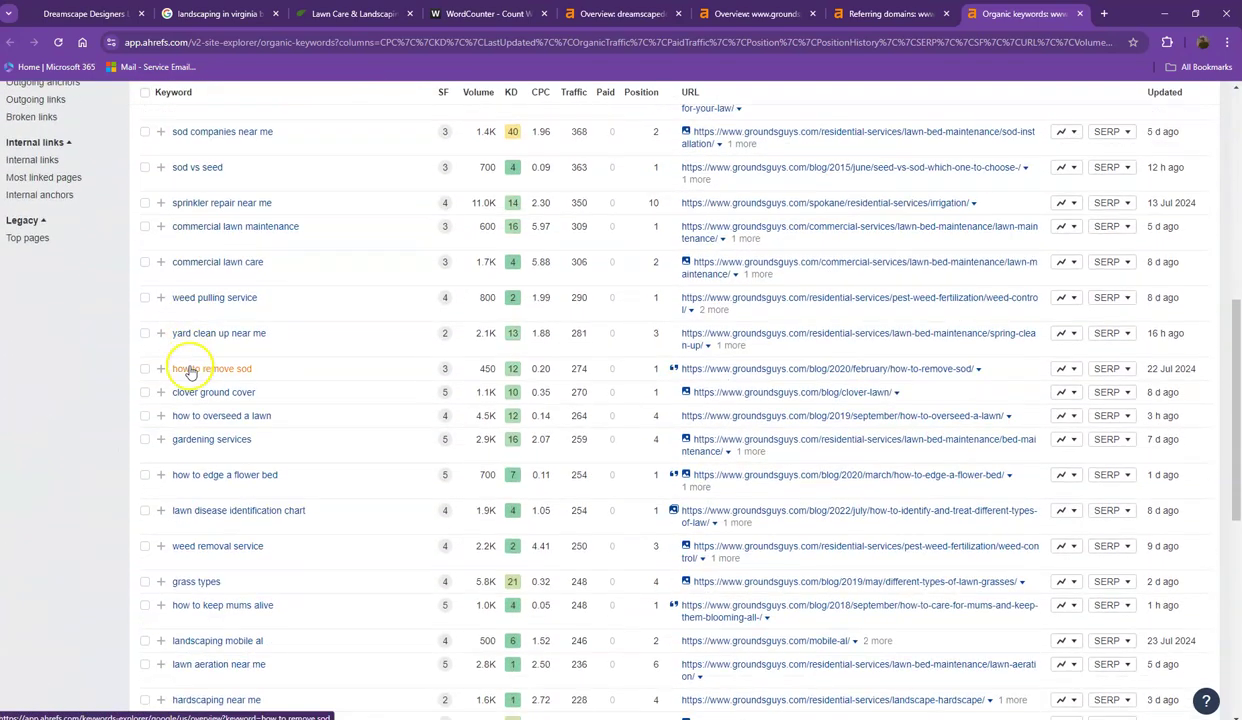
{"action": "scroll", "coordinate": [193, 400], "scroll_direction": "down", "scroll_amount": 5}
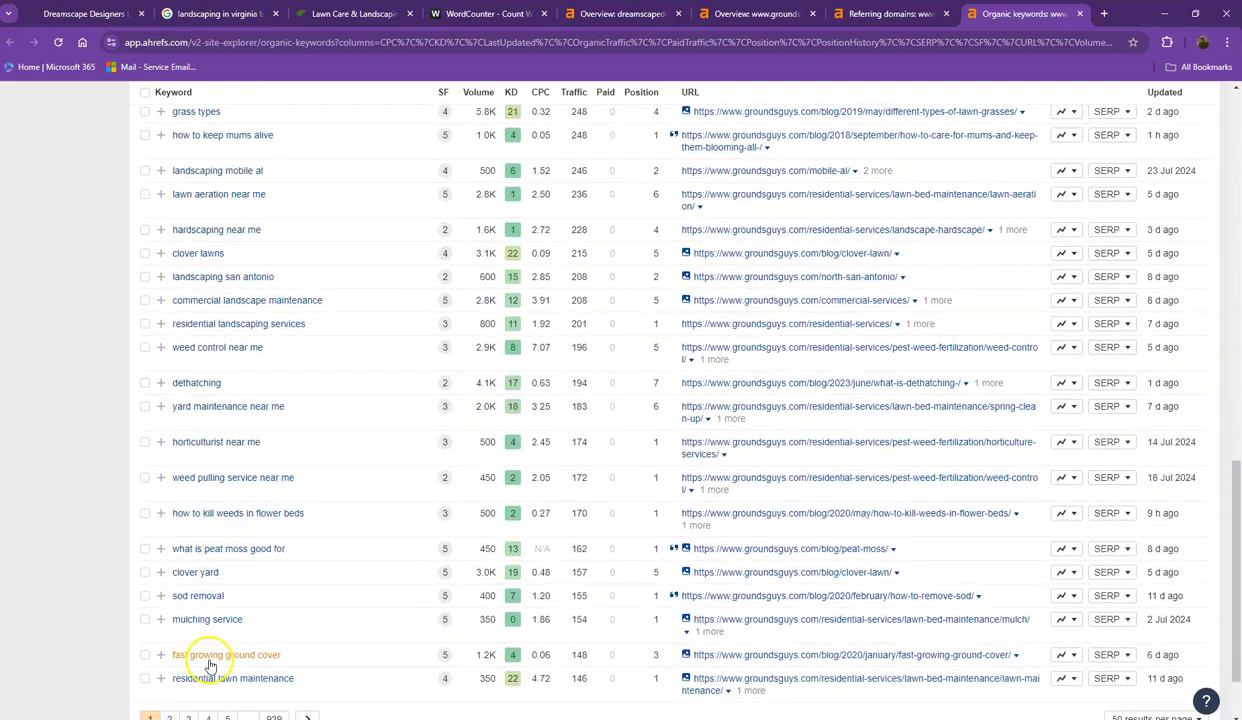
{"action": "left_click", "coordinate": [170, 627]}
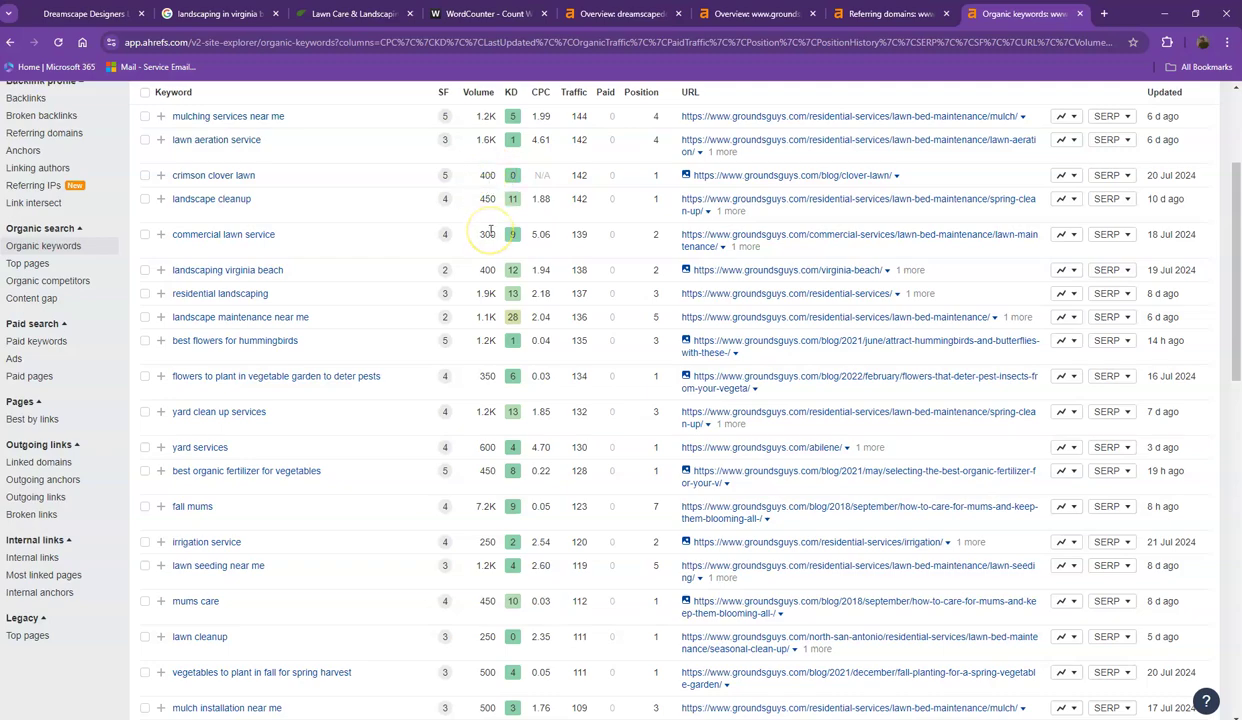
{"action": "scroll", "coordinate": [490, 260], "scroll_direction": "down", "scroll_amount": 6}
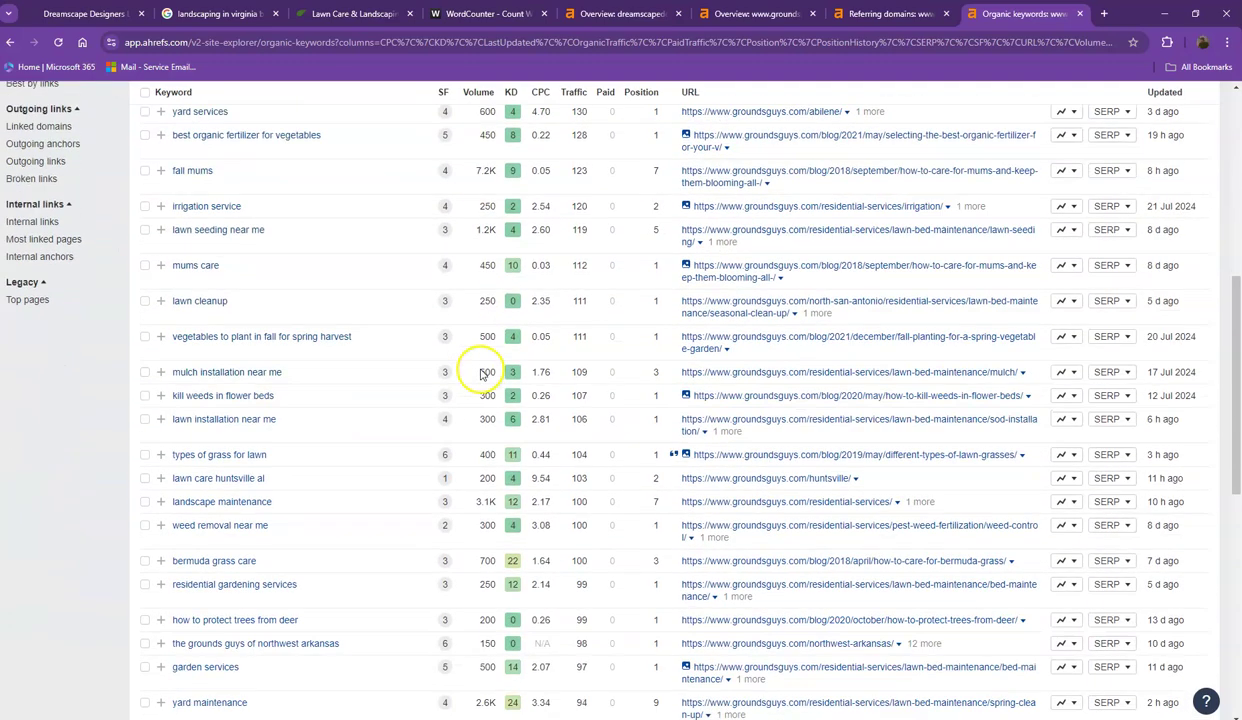
{"action": "scroll", "coordinate": [483, 368], "scroll_direction": "down", "scroll_amount": 7}
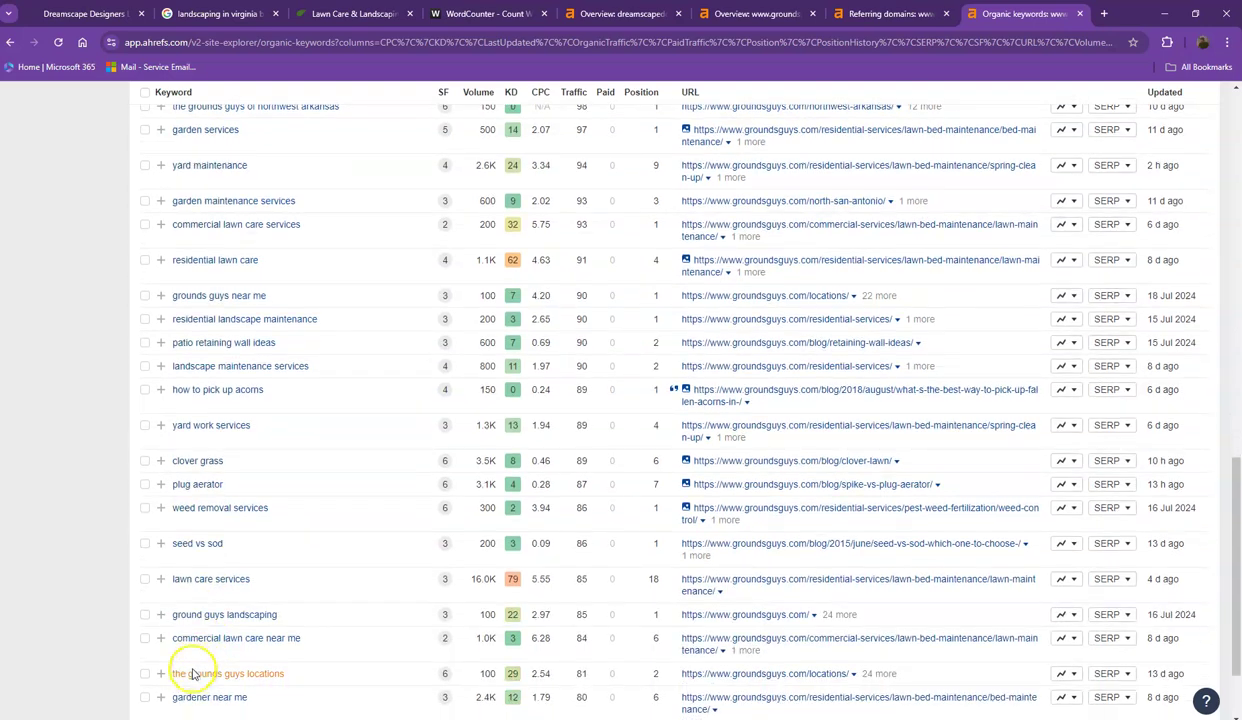
{"action": "left_click", "coordinate": [219, 627]}
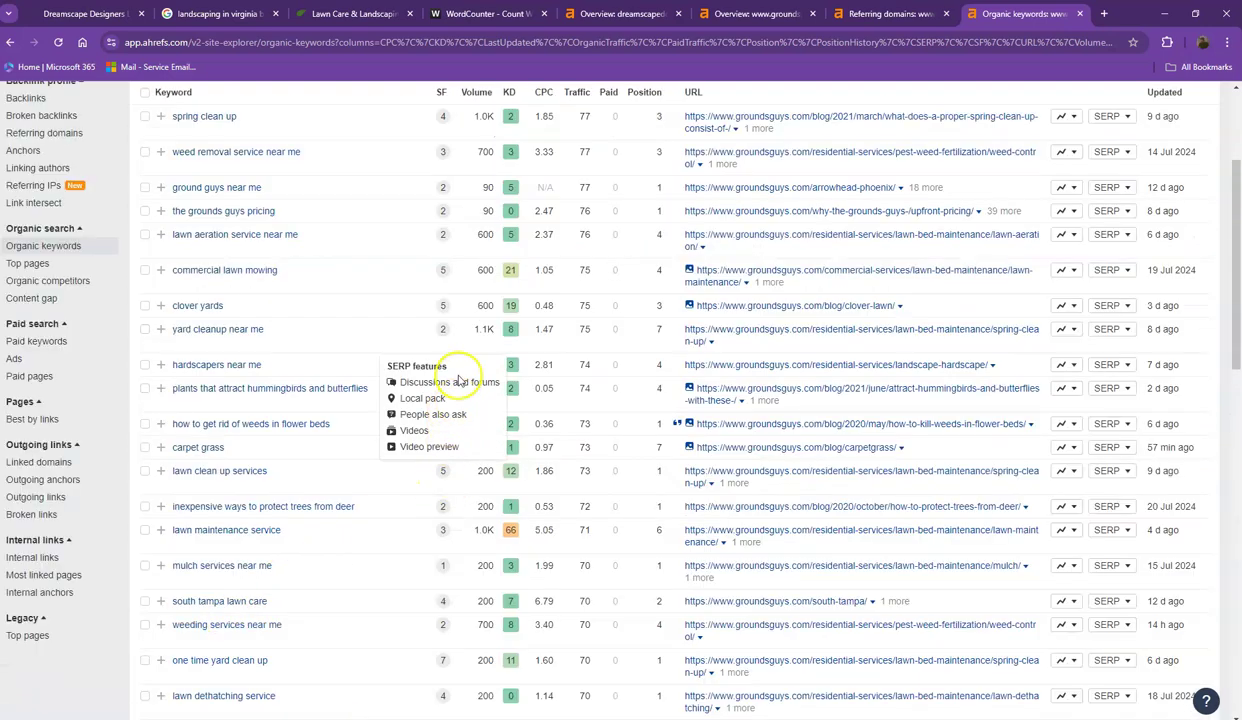
{"action": "scroll", "coordinate": [385, 300], "scroll_direction": "down", "scroll_amount": 2}
{"action": "scroll", "coordinate": [381, 307], "scroll_direction": "down", "scroll_amount": 3}
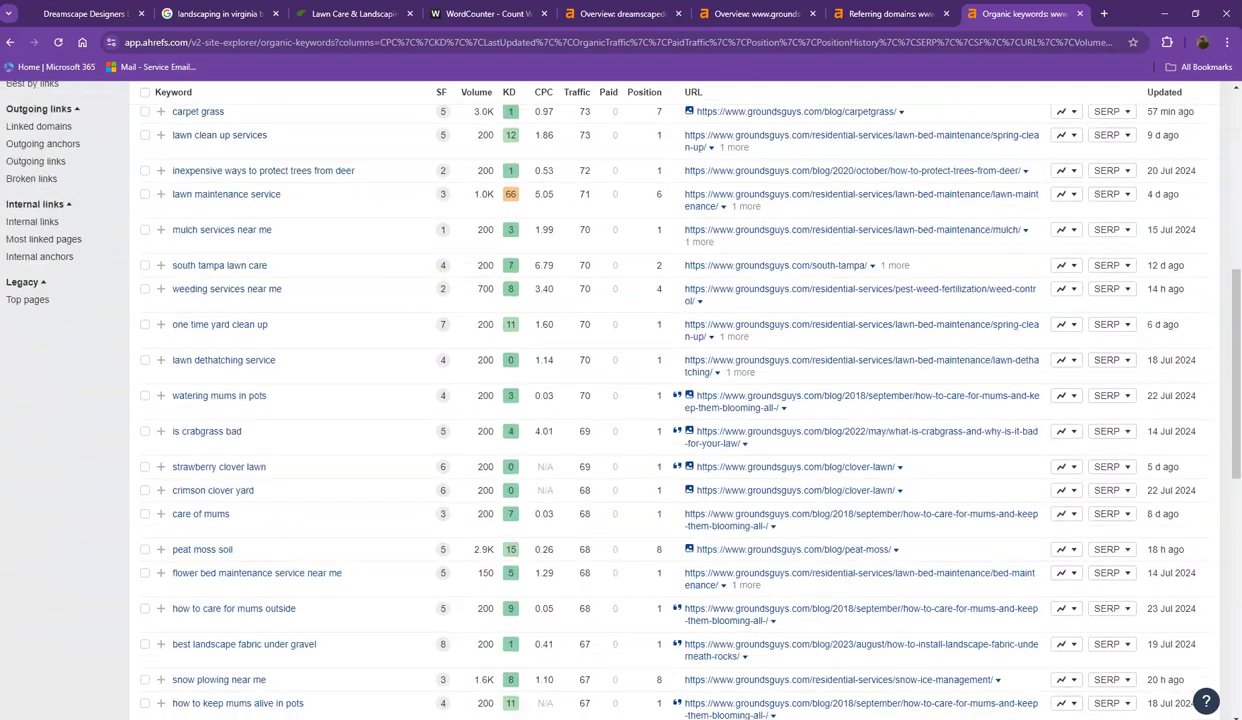
{"action": "left_click", "coordinate": [946, 13]}
{"action": "left_click", "coordinate": [946, 13]}
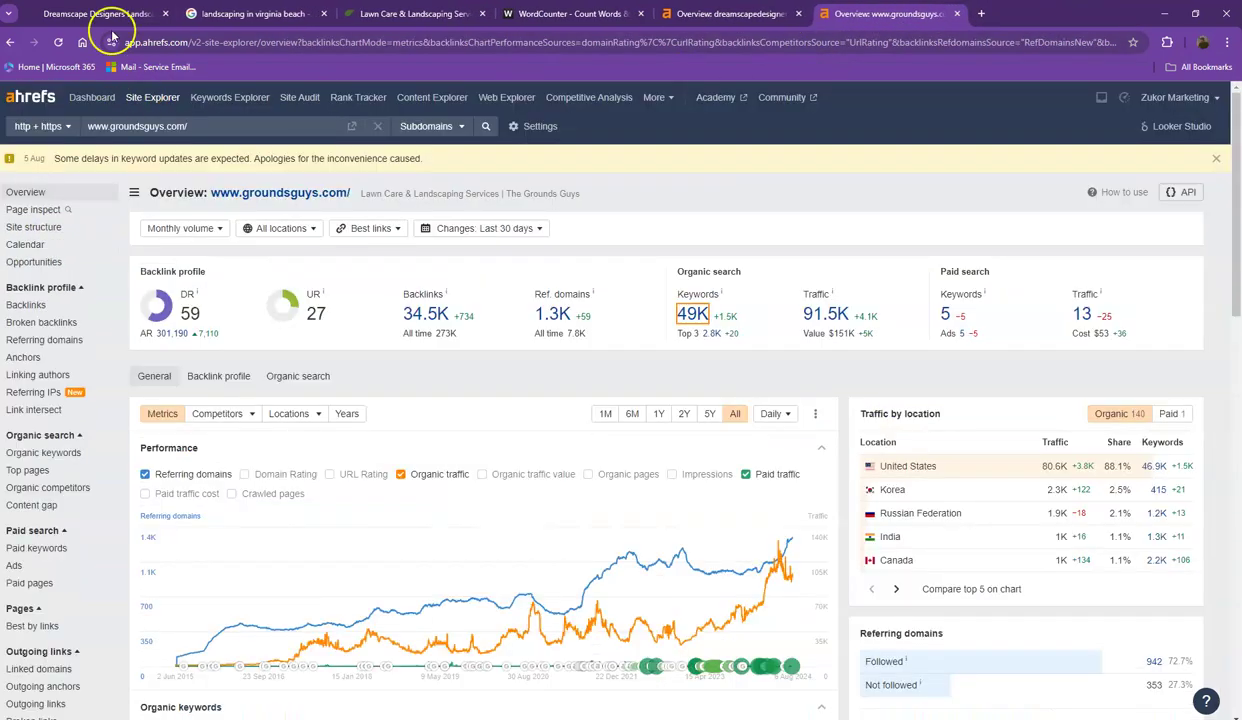
Review the Dreamscape Designers homepage from its header and videos through the introductory text to the footer.
{"action": "left_click", "coordinate": [110, 16]}
{"action": "scroll", "coordinate": [236, 269], "scroll_direction": "down", "scroll_amount": 3}
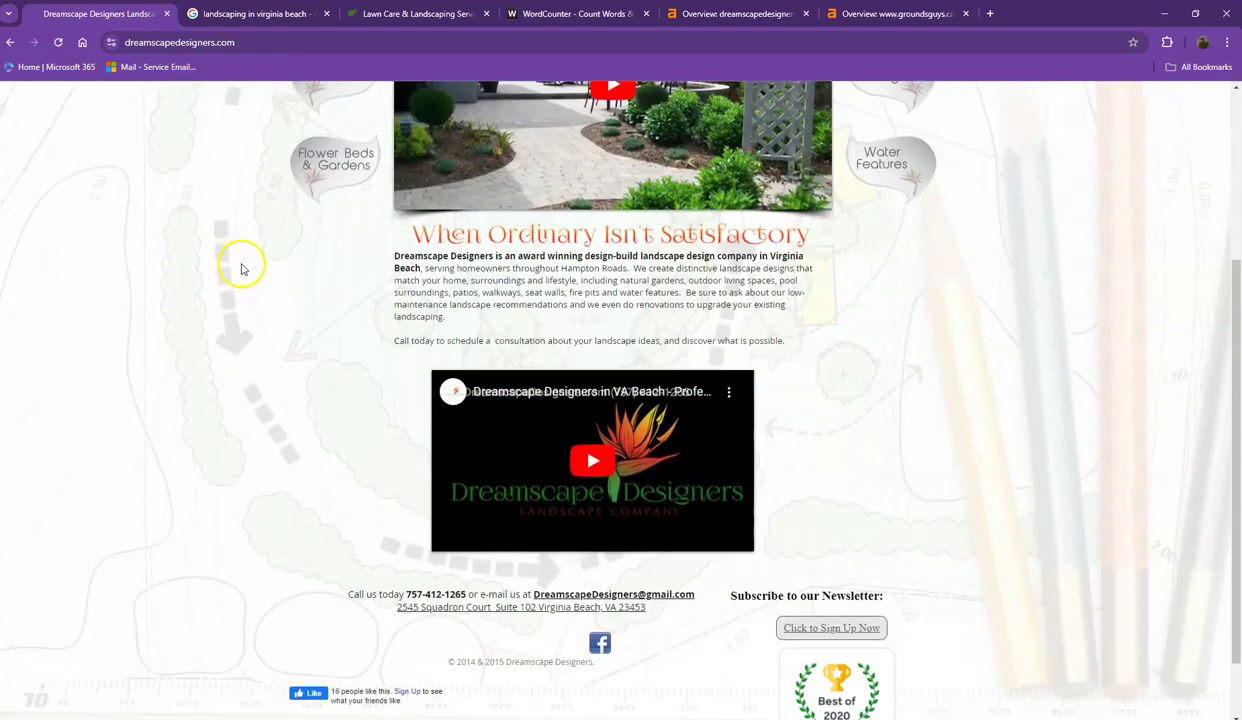
{"action": "scroll", "coordinate": [244, 262], "scroll_direction": "up", "scroll_amount": 3}
{"action": "scroll", "coordinate": [251, 270], "scroll_direction": "down", "scroll_amount": 1}
{"action": "scroll", "coordinate": [251, 270], "scroll_direction": "down", "scroll_amount": 3}
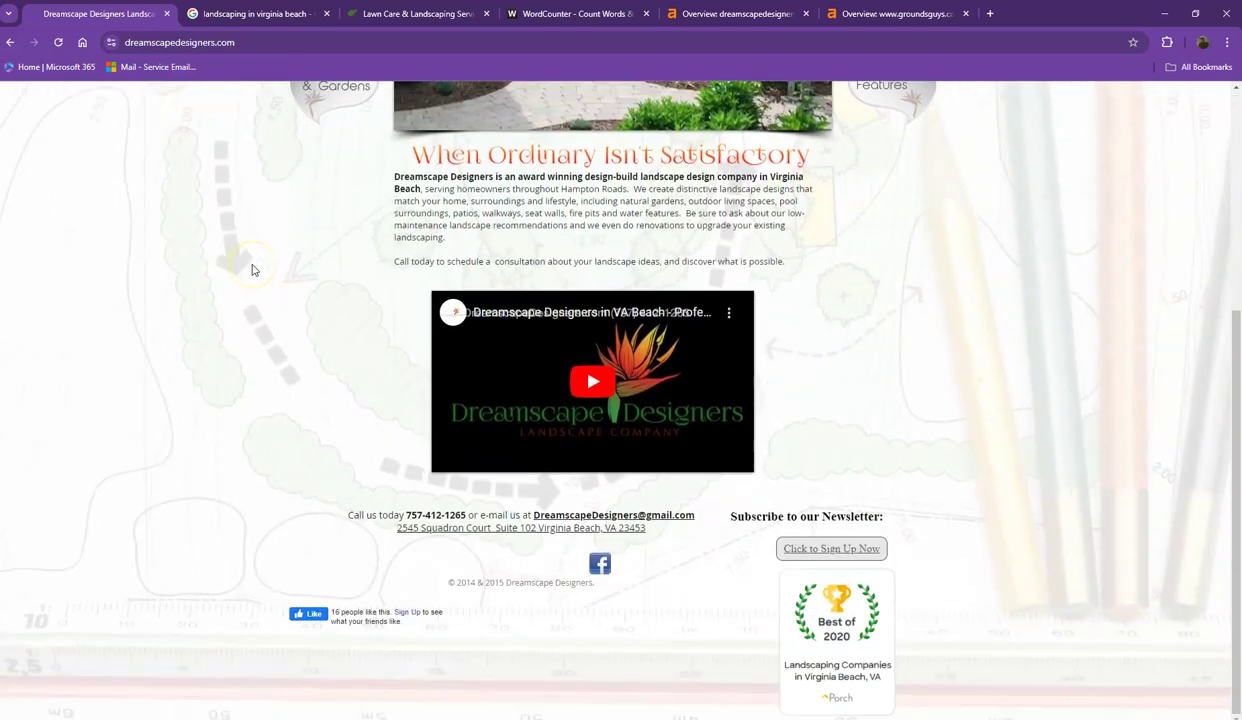
{"action": "scroll", "coordinate": [253, 270], "scroll_direction": "up", "scroll_amount": 4}
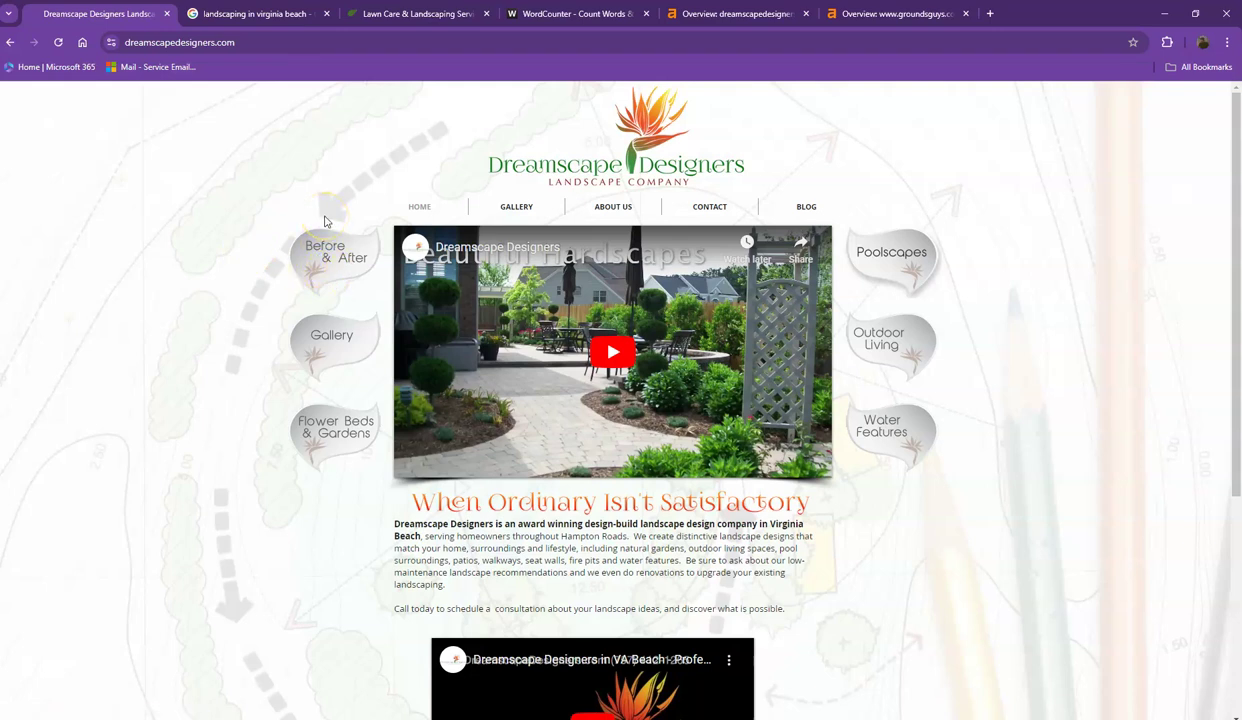
{"action": "scroll", "coordinate": [310, 227], "scroll_direction": "down", "scroll_amount": 3}
{"action": "scroll", "coordinate": [265, 225], "scroll_direction": "up", "scroll_amount": 1}
{"action": "scroll", "coordinate": [253, 205], "scroll_direction": "up", "scroll_amount": 2}
Replace the text in the WordCounter editor with all the text of the Dreamscape Designers homepage and check its word count.
{"action": "key", "text": "ctrl+a"}
{"action": "left_click", "coordinate": [561, 18]}
{"action": "left_click", "coordinate": [356, 418]}
{"action": "key", "text": "ctrl+a"}
{"action": "key", "text": "ctrl+v"}
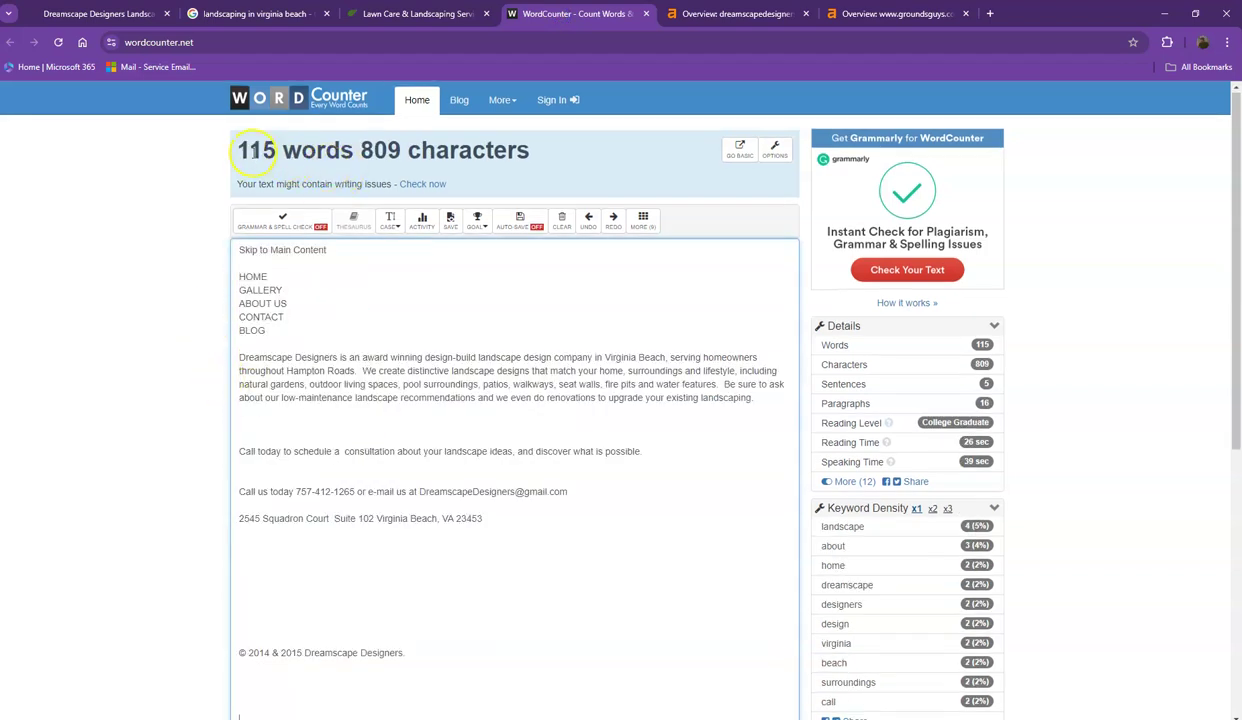
{"action": "left_click_drag", "start_coordinate": [240, 149], "coordinate": [346, 149]}
{"action": "left_click", "coordinate": [348, 148]}
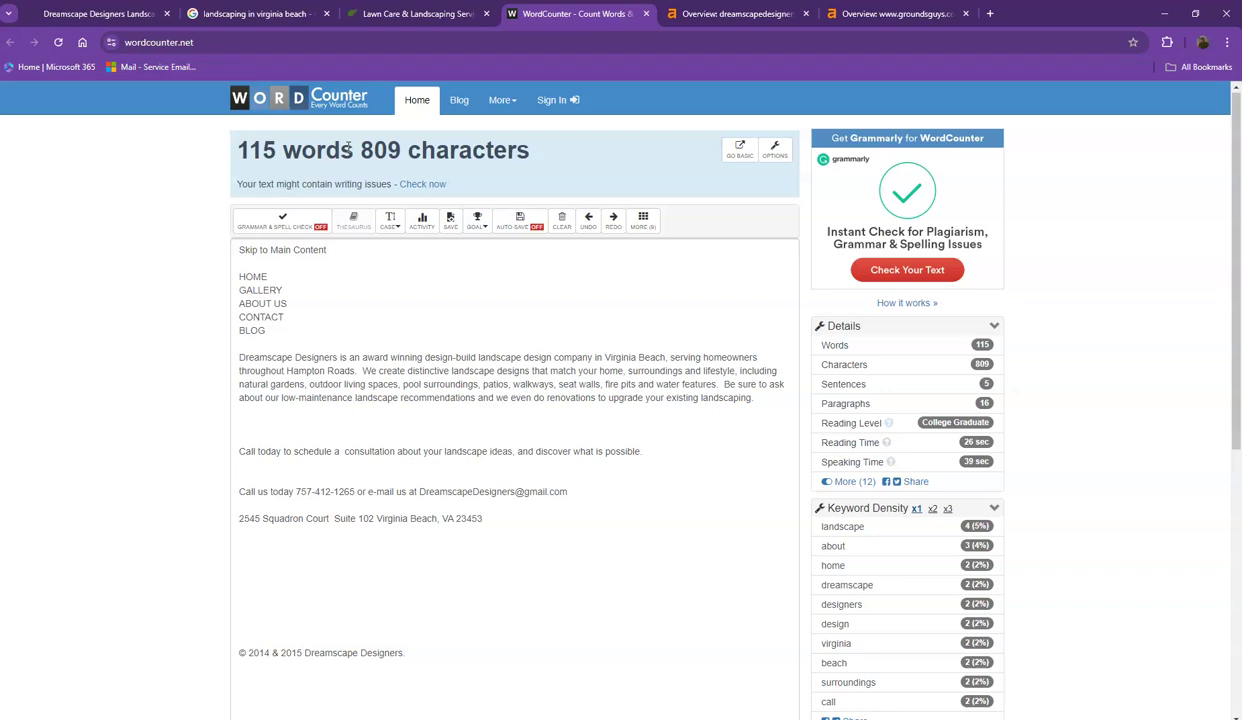
Examine the page titles of the organic results, including Yelp's, and the business listings in the "landscaping in virginia beach" Google search.
{"action": "left_click", "coordinate": [243, 14]}
{"action": "scroll", "coordinate": [125, 390], "scroll_direction": "down", "scroll_amount": 2}
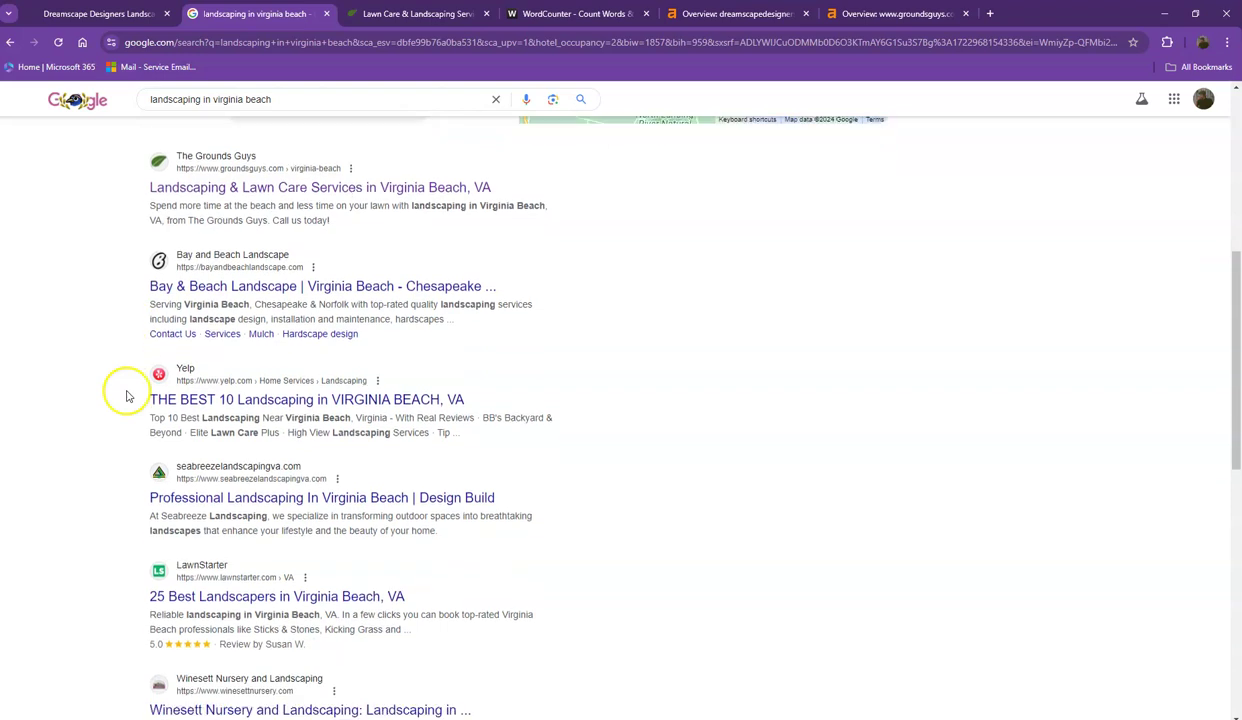
{"action": "left_click_drag", "start_coordinate": [147, 399], "coordinate": [450, 396]}
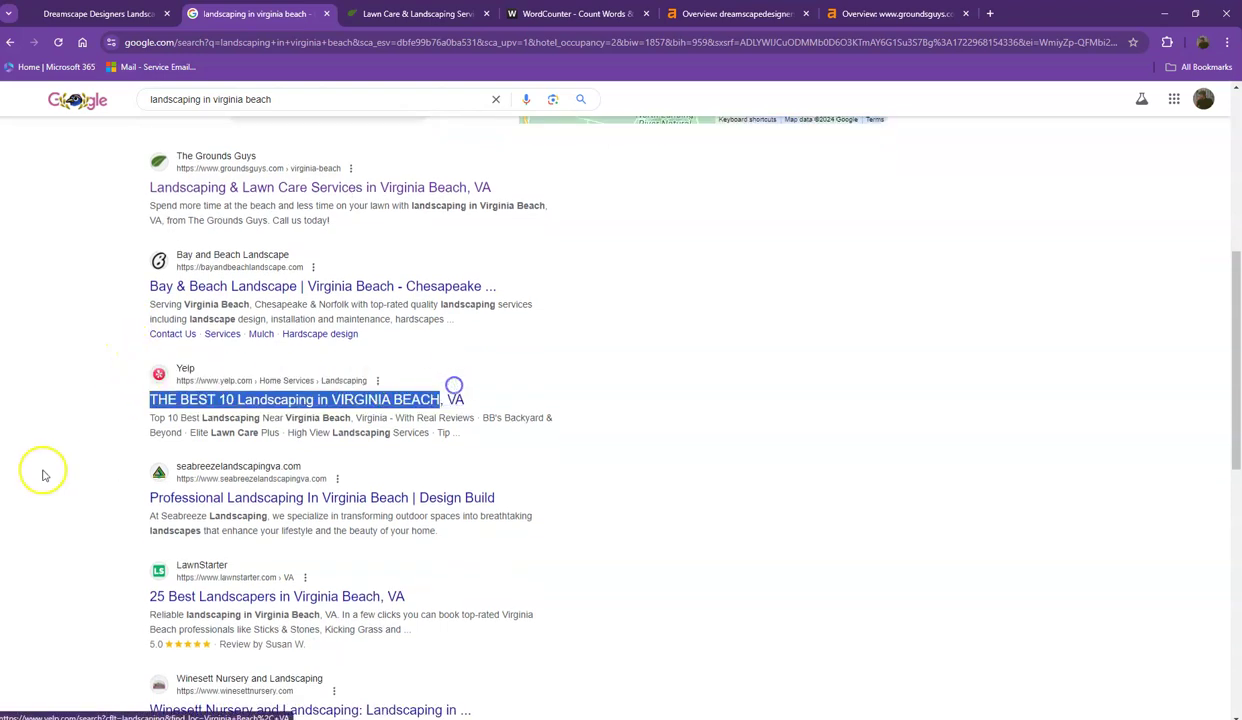
{"action": "scroll", "coordinate": [104, 441], "scroll_direction": "down", "scroll_amount": 2}
{"action": "left_click_drag", "start_coordinate": [158, 363], "coordinate": [357, 379]}
{"action": "left_click", "coordinate": [100, 420]}
{"action": "scroll", "coordinate": [141, 487], "scroll_direction": "down", "scroll_amount": 3}
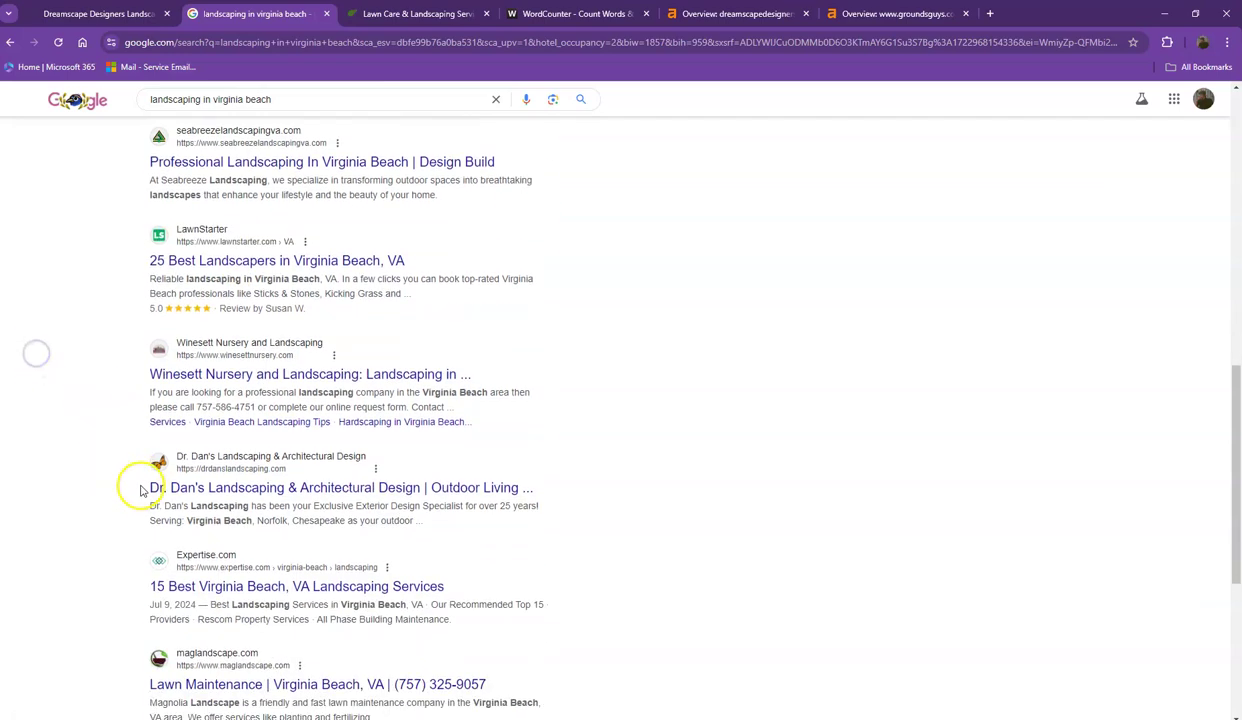
{"action": "scroll", "coordinate": [135, 477], "scroll_direction": "up", "scroll_amount": 8}
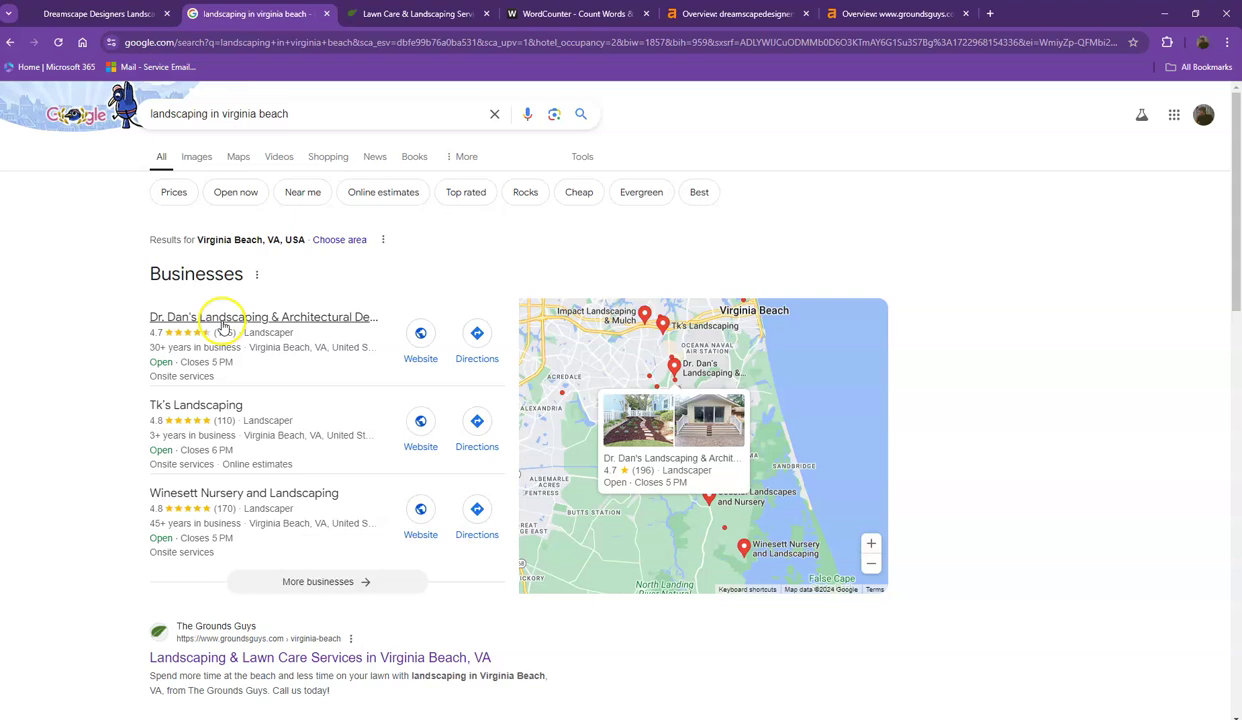
Return to the Dreamscape Designers homepage, clear the text selection and look over its introduction and videos.
{"action": "left_click", "coordinate": [99, 13]}
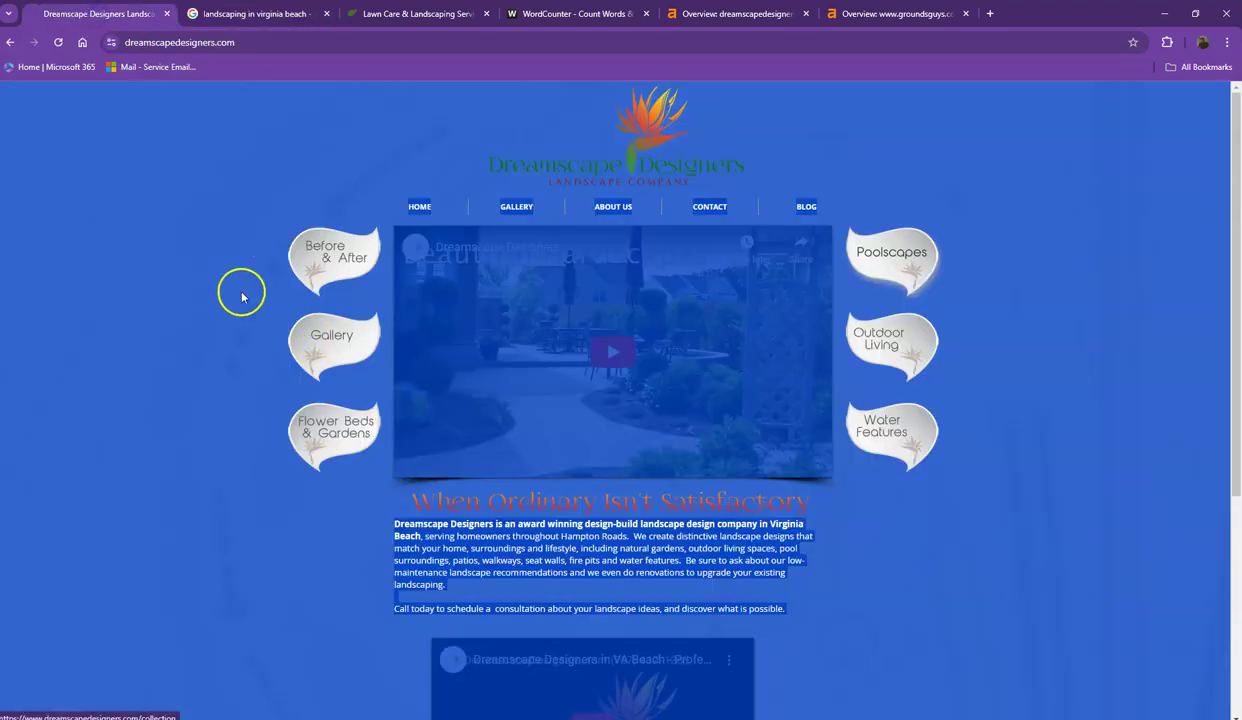
{"action": "left_click", "coordinate": [183, 257]}
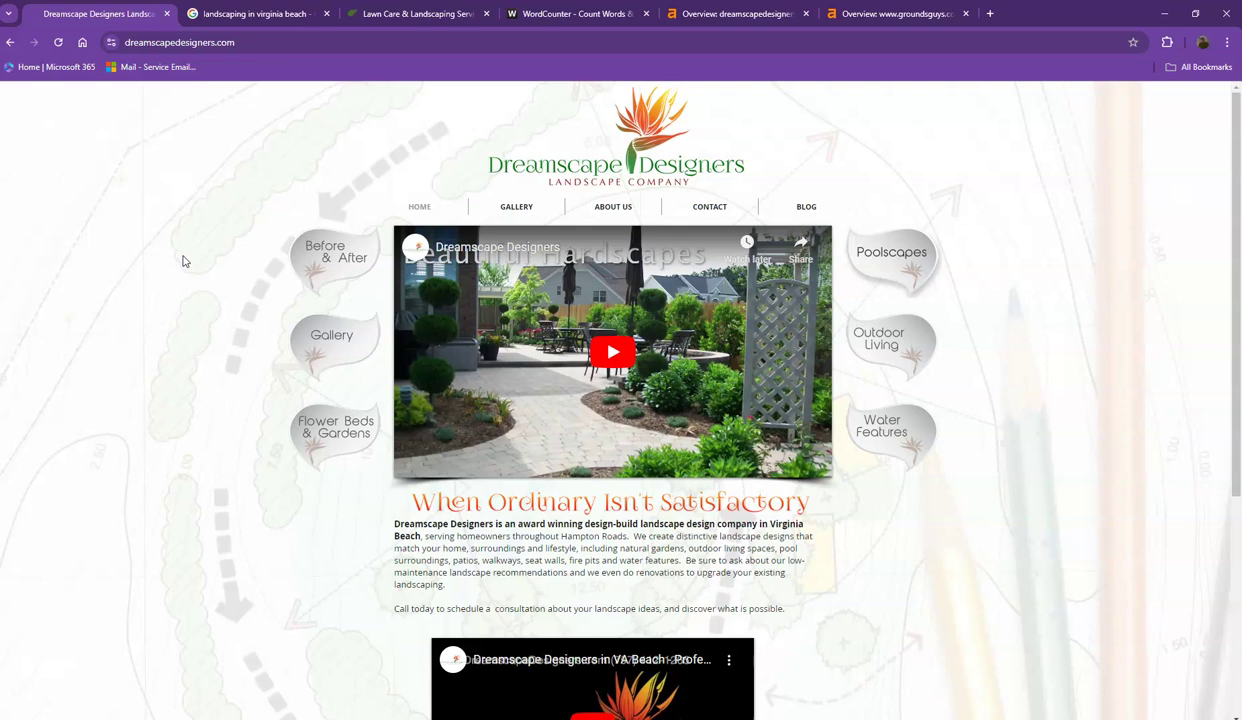
{"action": "scroll", "coordinate": [170, 282], "scroll_direction": "down", "scroll_amount": 4}
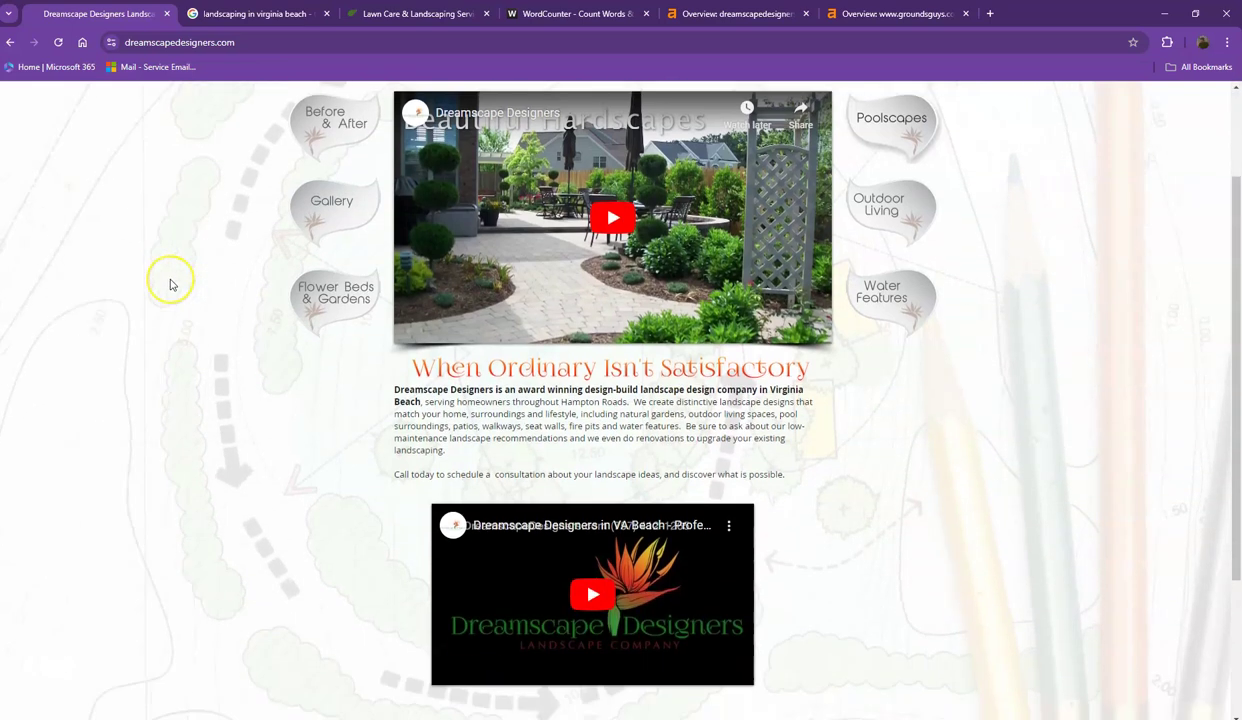